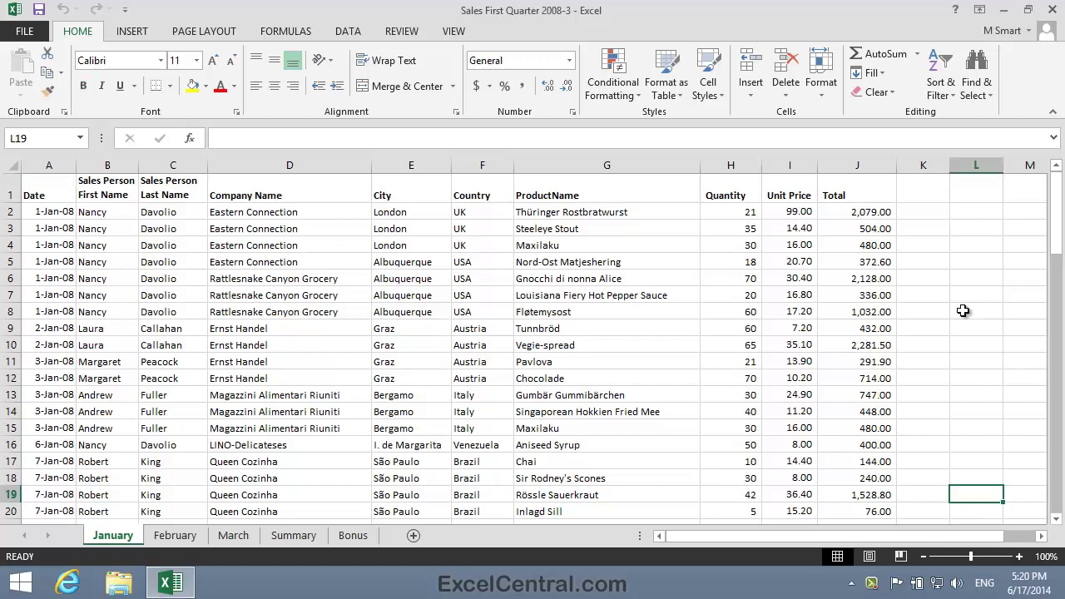
- Leave the January data and show the empty Summary worksheet
click(293, 538)
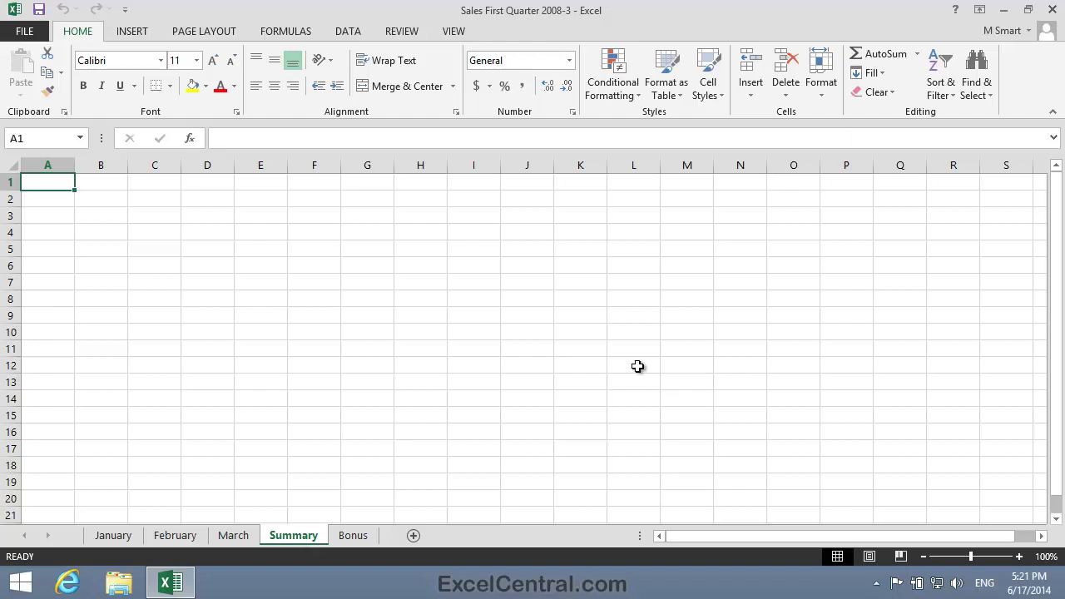
- On the January sheet, add a right-aligned 'Total' label in G87 below the last sales row
click(113, 536)
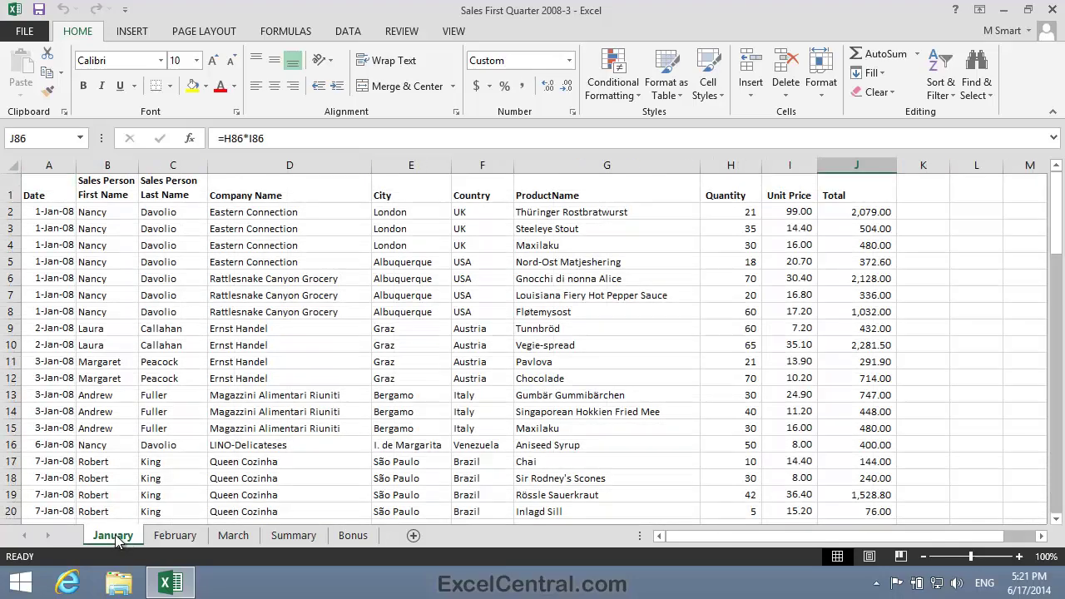
key(ctrl+End)
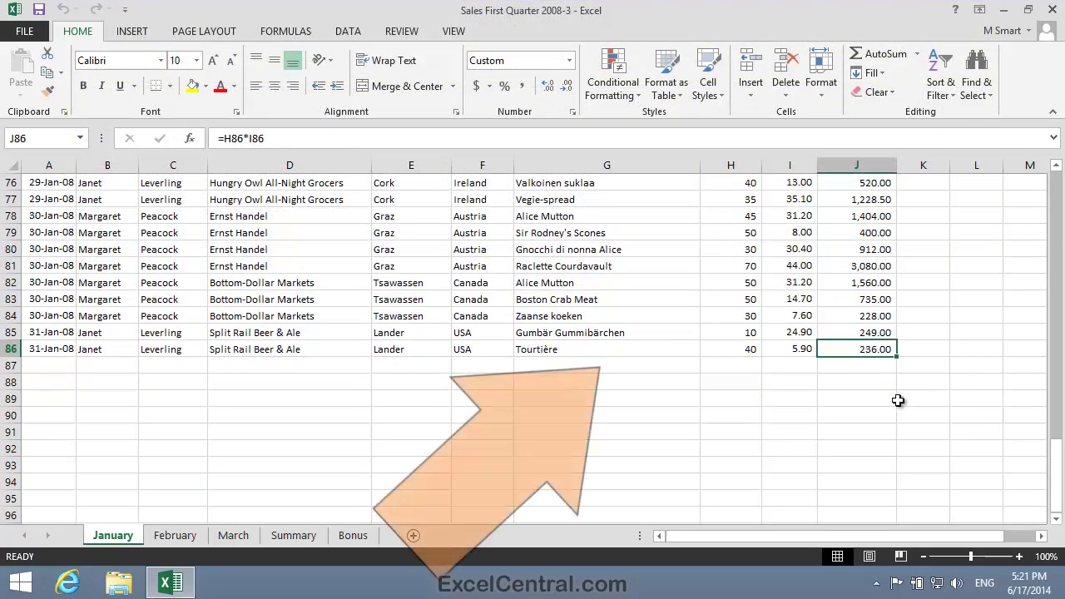
click(658, 370)
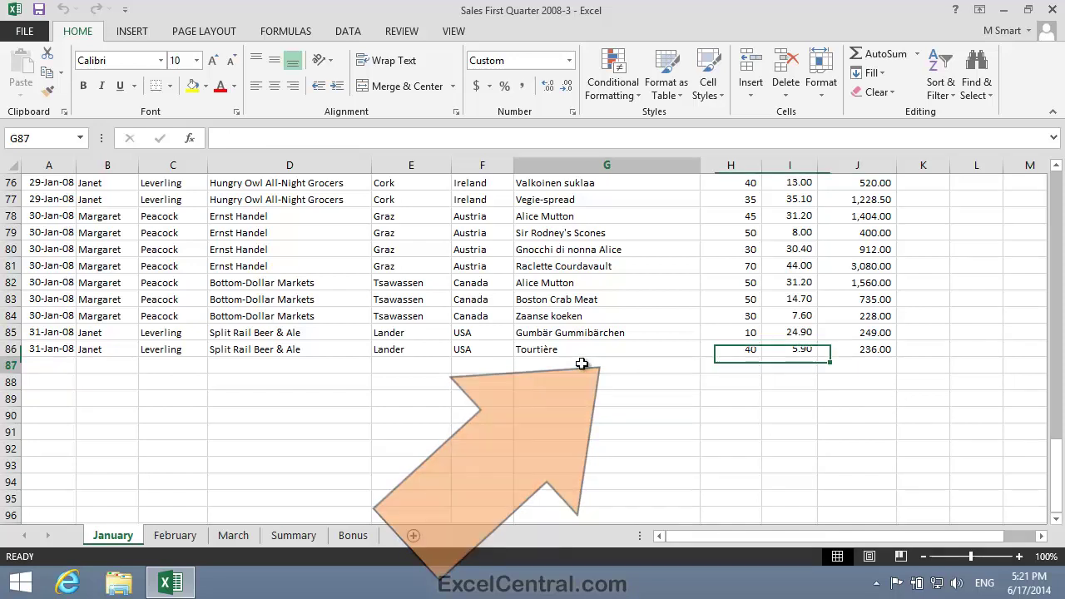
text(Total)
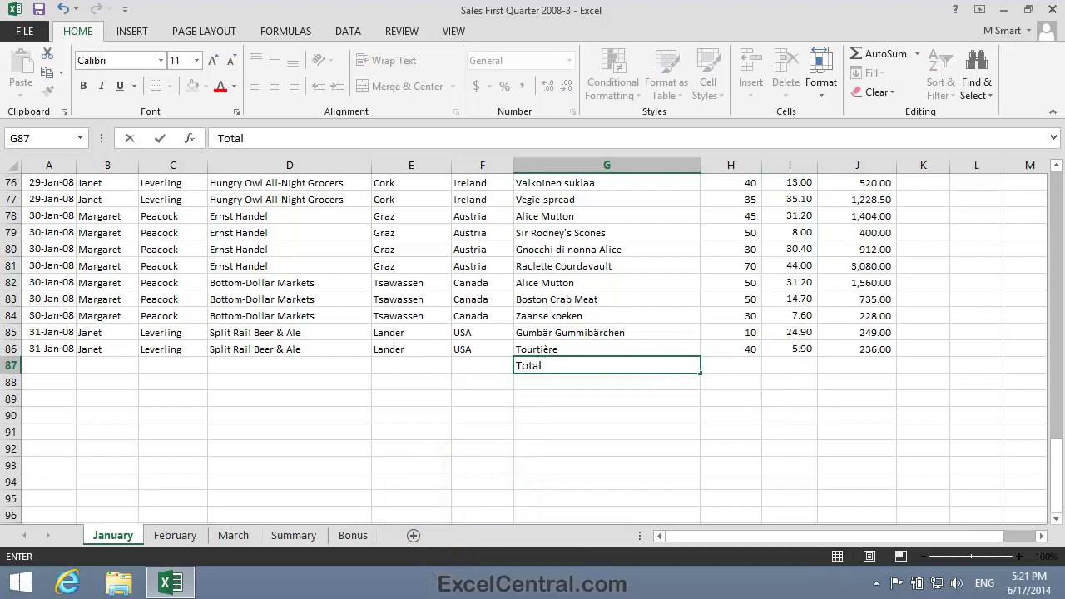
key(Return)
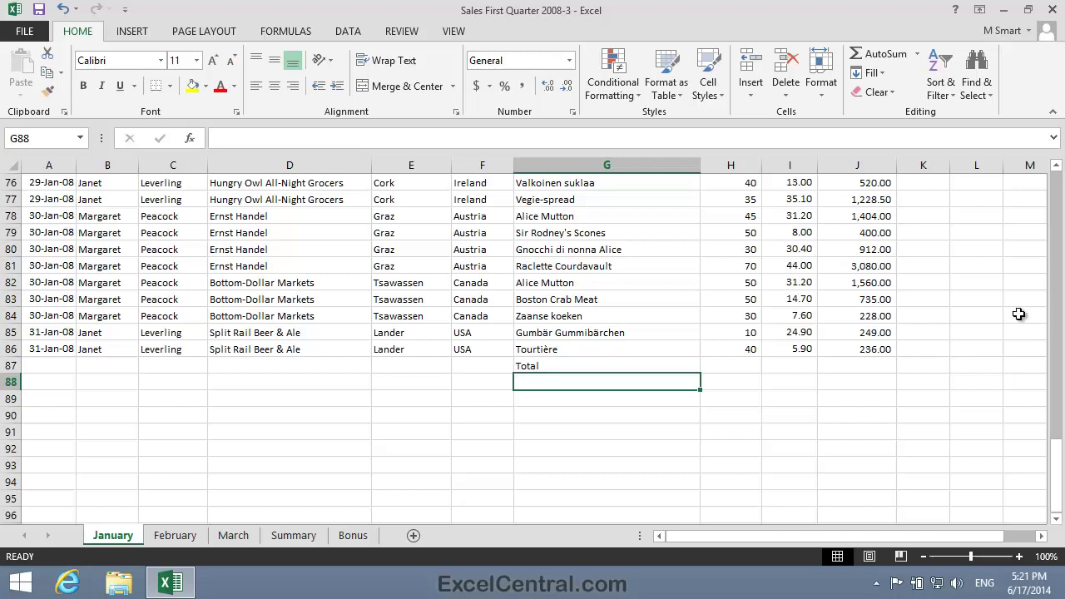
click(604, 365)
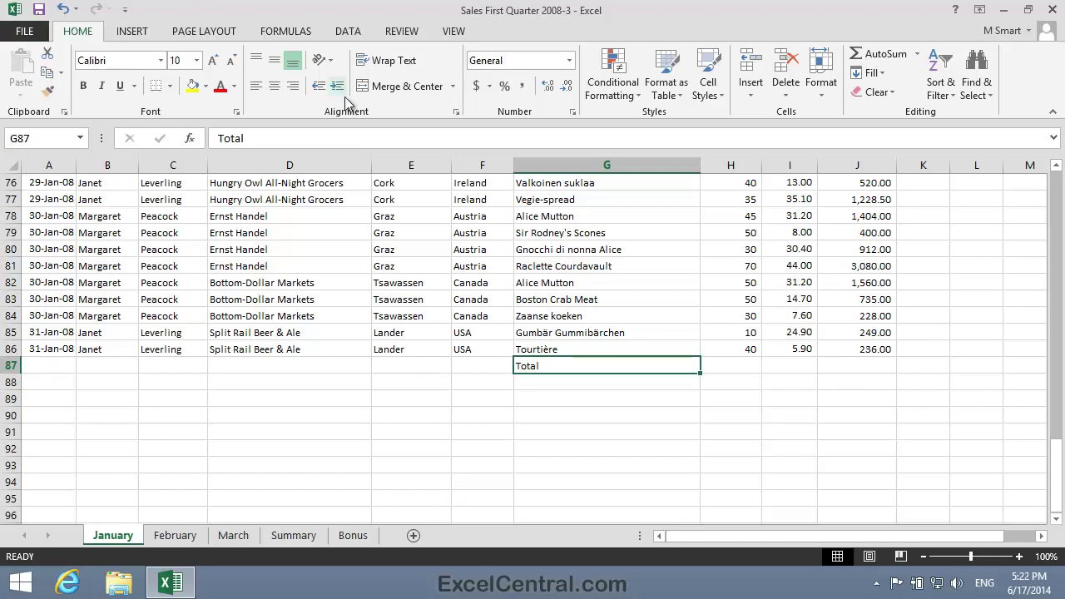
click(294, 88)
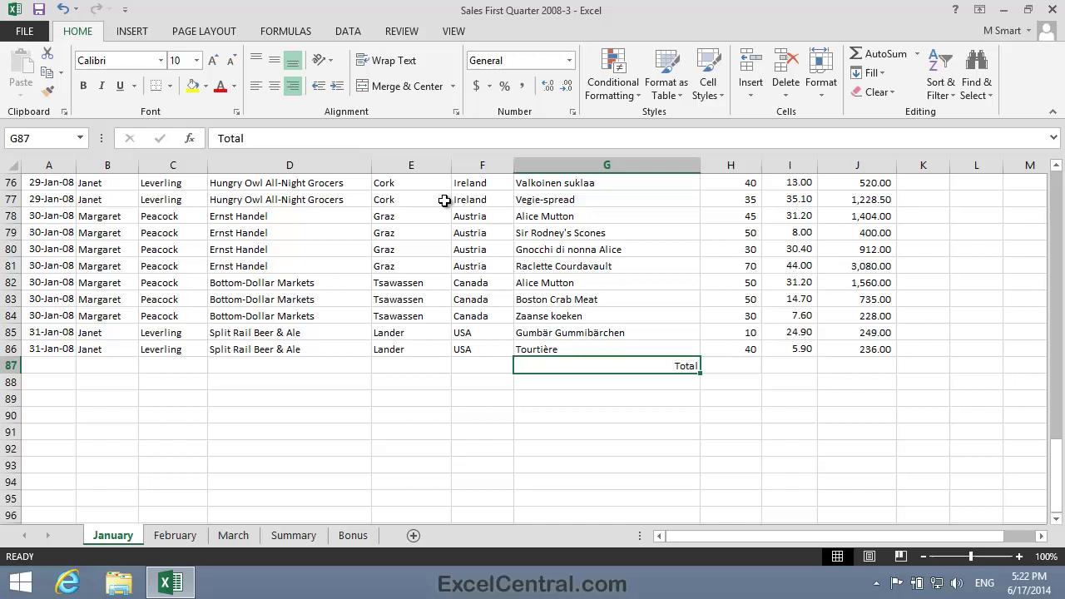
click(738, 366)
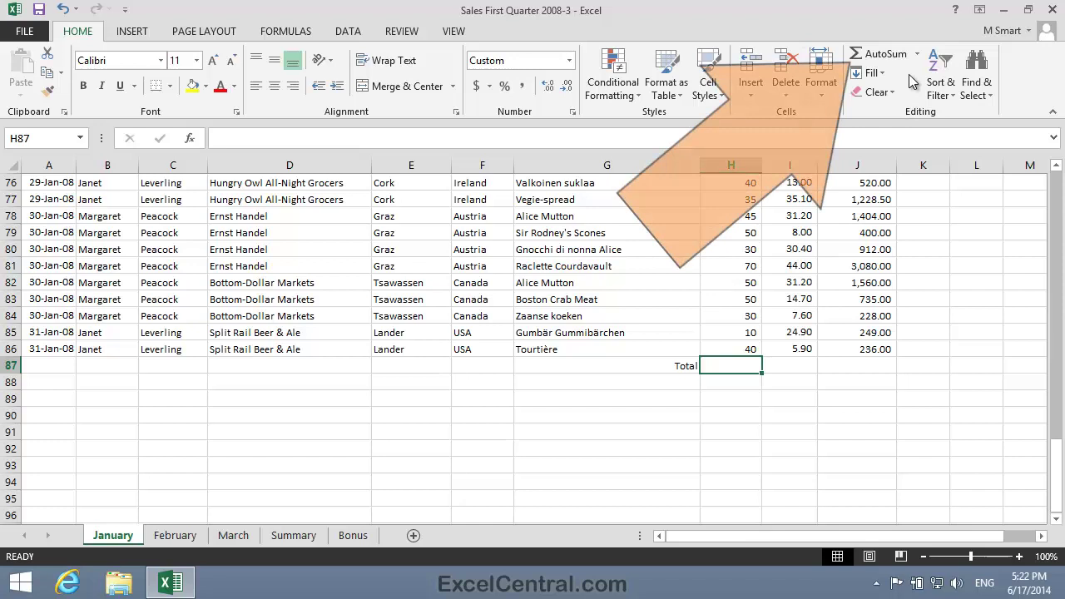
- AutoSum Quantity (2,401) and Total (66,692.80) in row 87, then bold the whole row
click(884, 54)
click(884, 54)
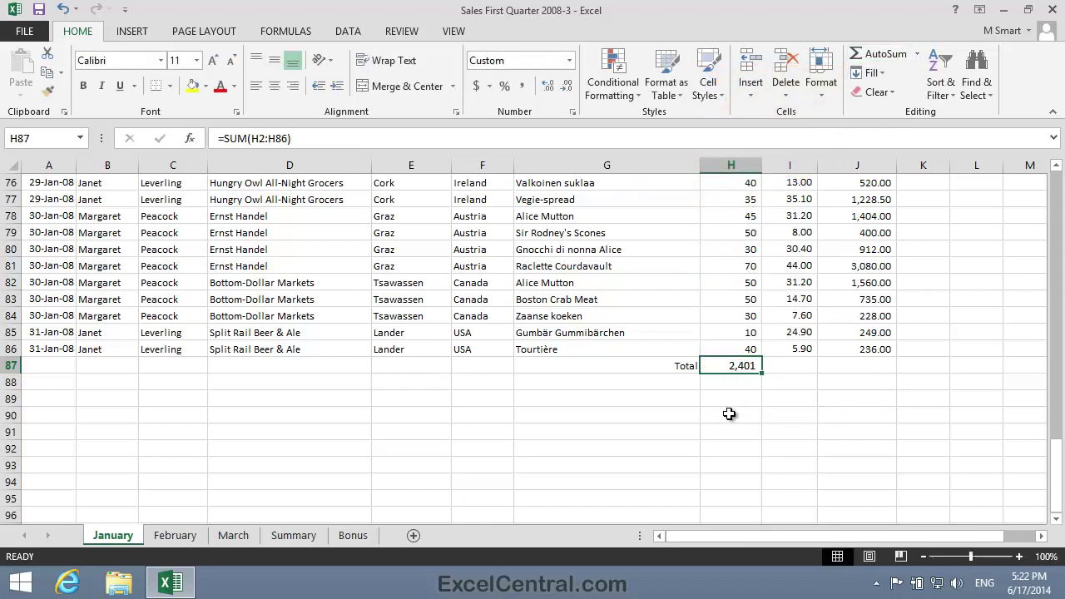
click(887, 366)
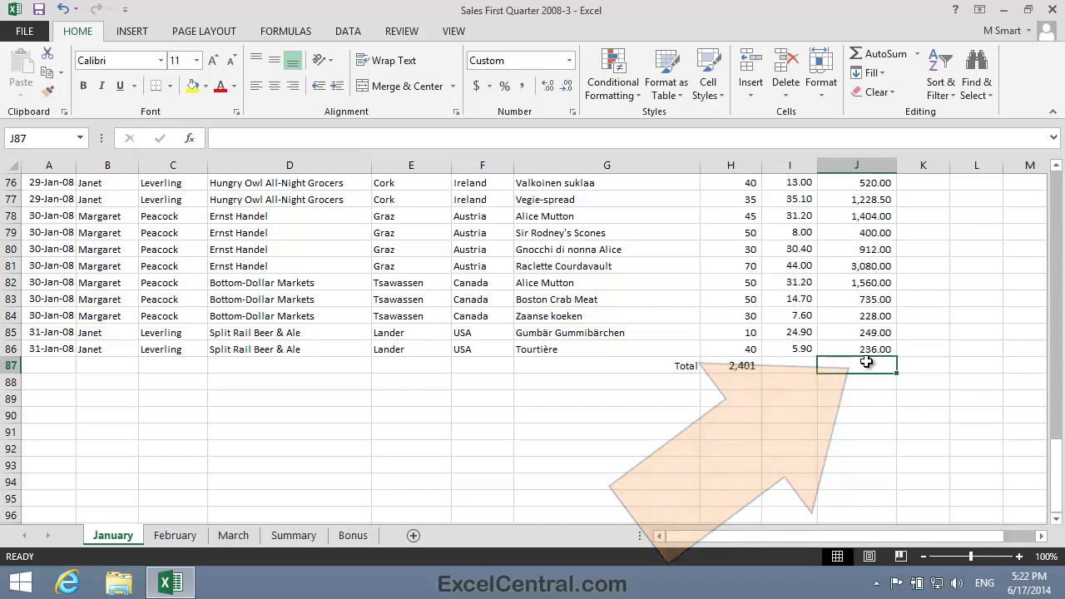
click(884, 55)
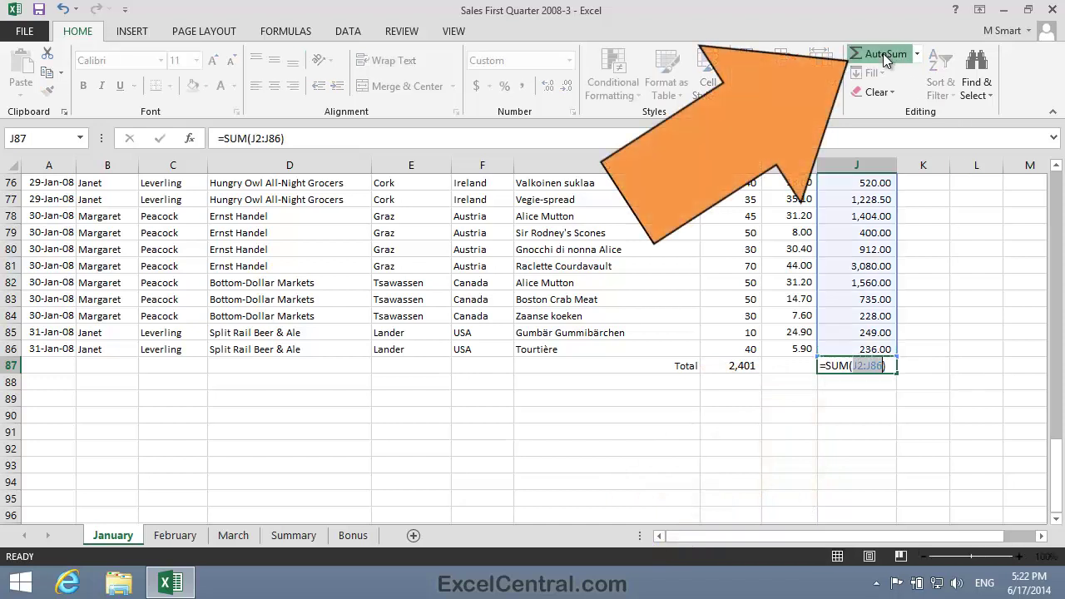
click(884, 55)
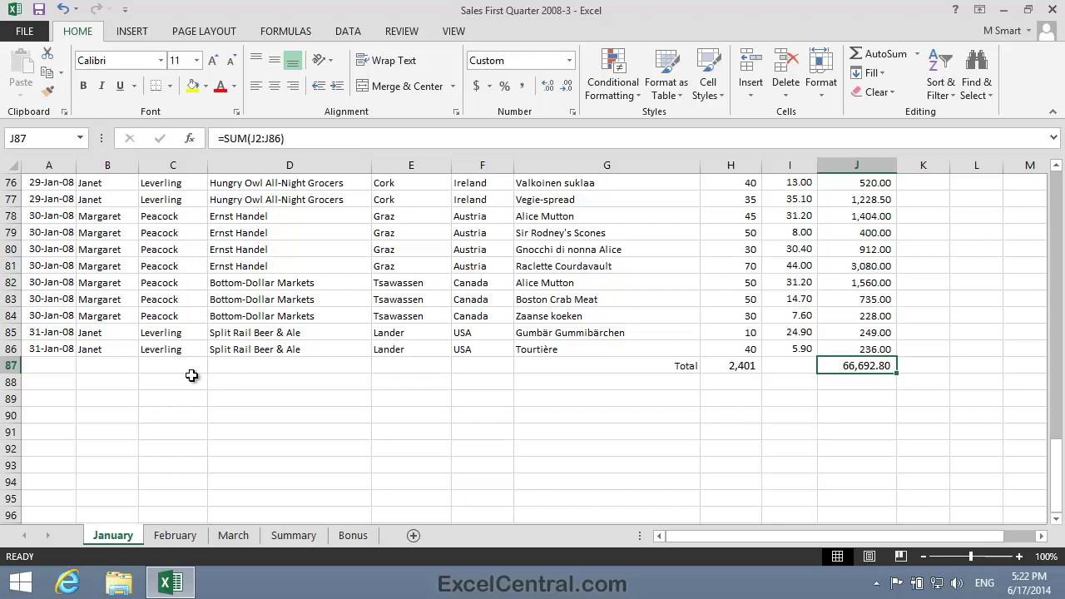
click(13, 364)
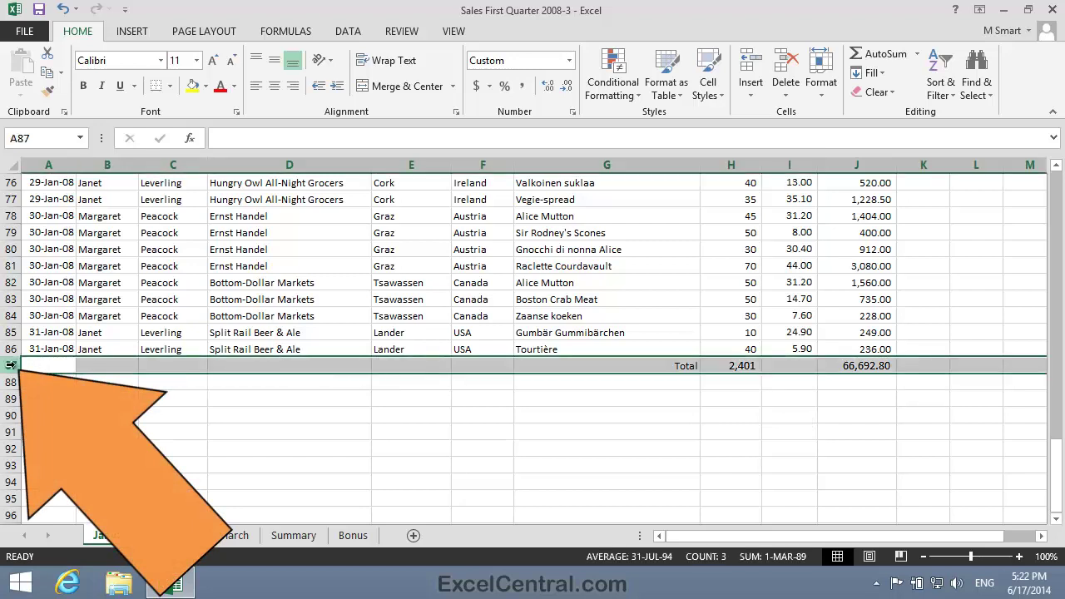
click(82, 85)
- On the February sheet, AutoSum J81 (41,207.20) and H81 (2,132)
click(175, 535)
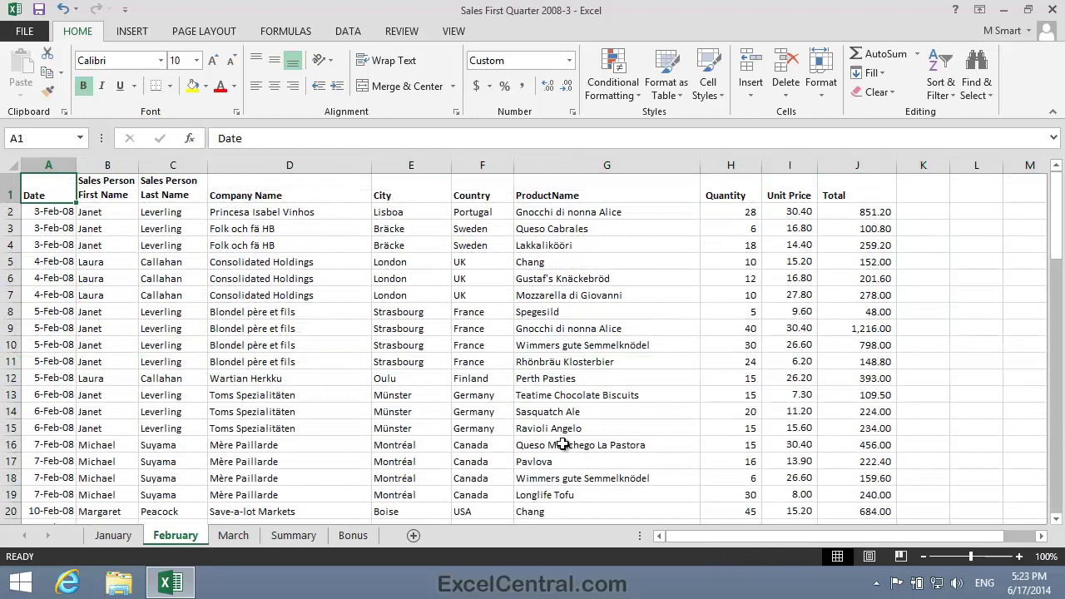
key(ctrl+End)
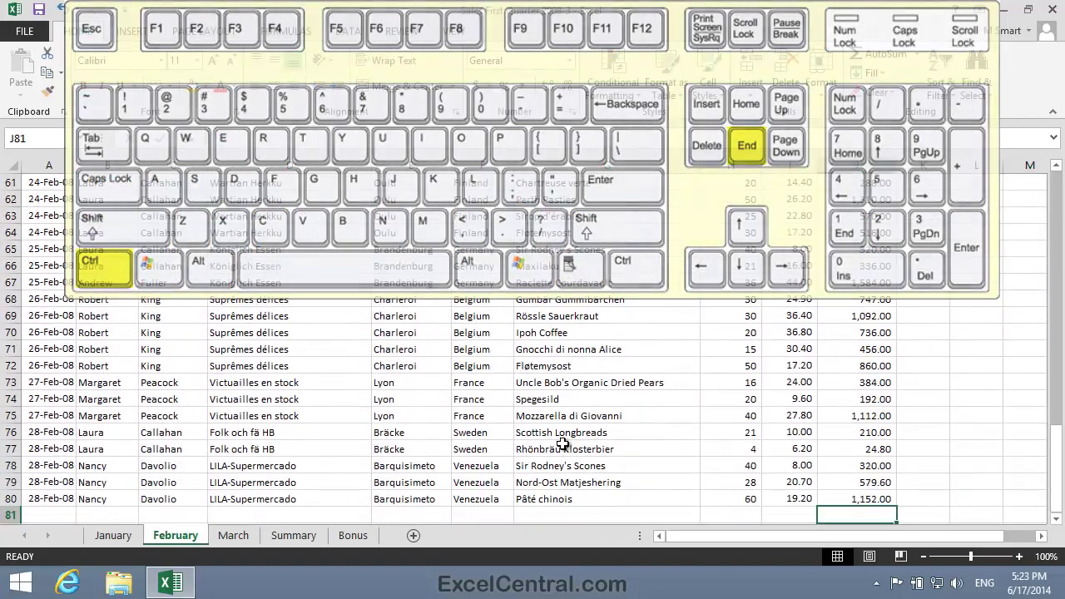
click(879, 53)
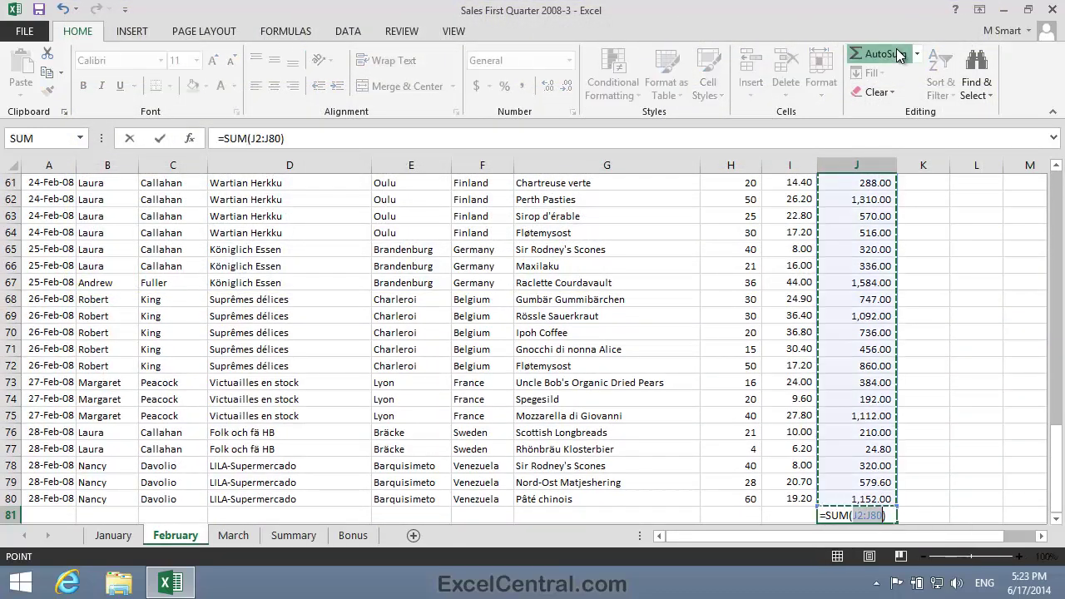
click(879, 54)
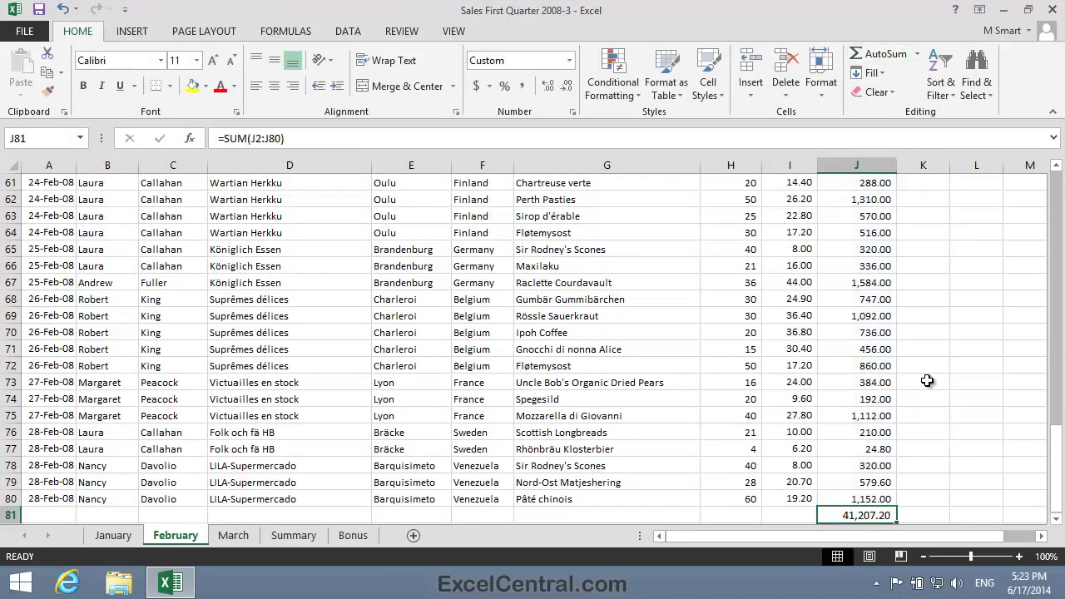
click(736, 516)
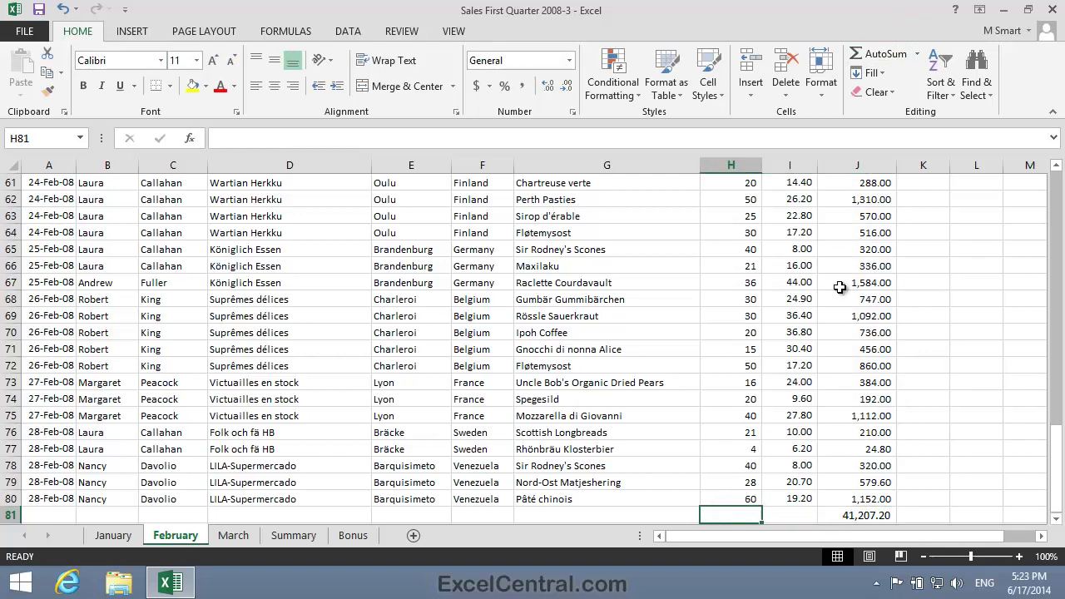
click(886, 51)
click(887, 51)
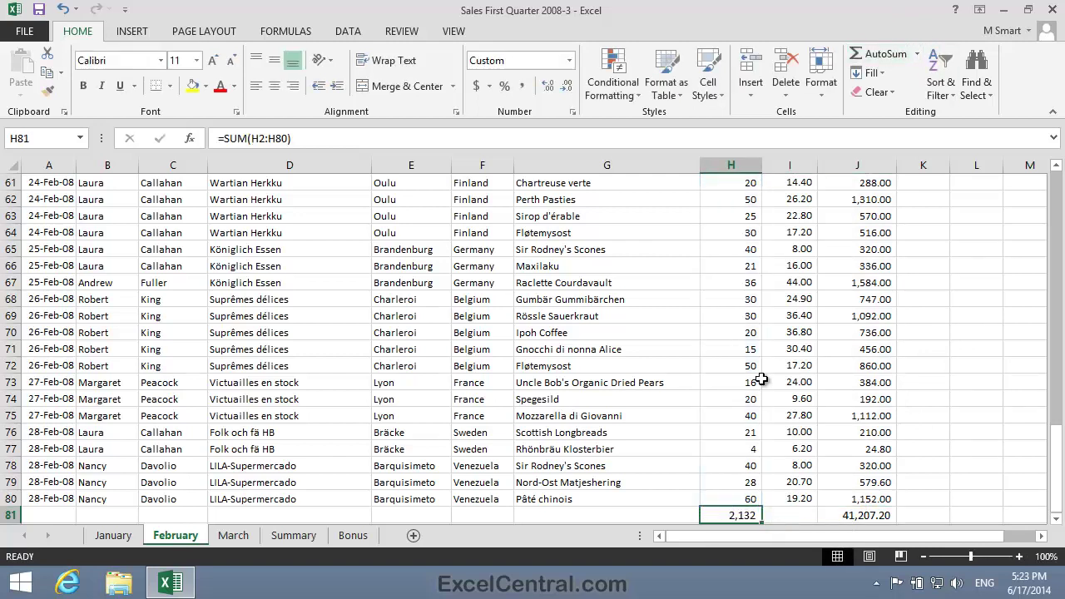
- Add a right-aligned 'Total' label in G81 and select totals row 81
click(568, 516)
text(Total)
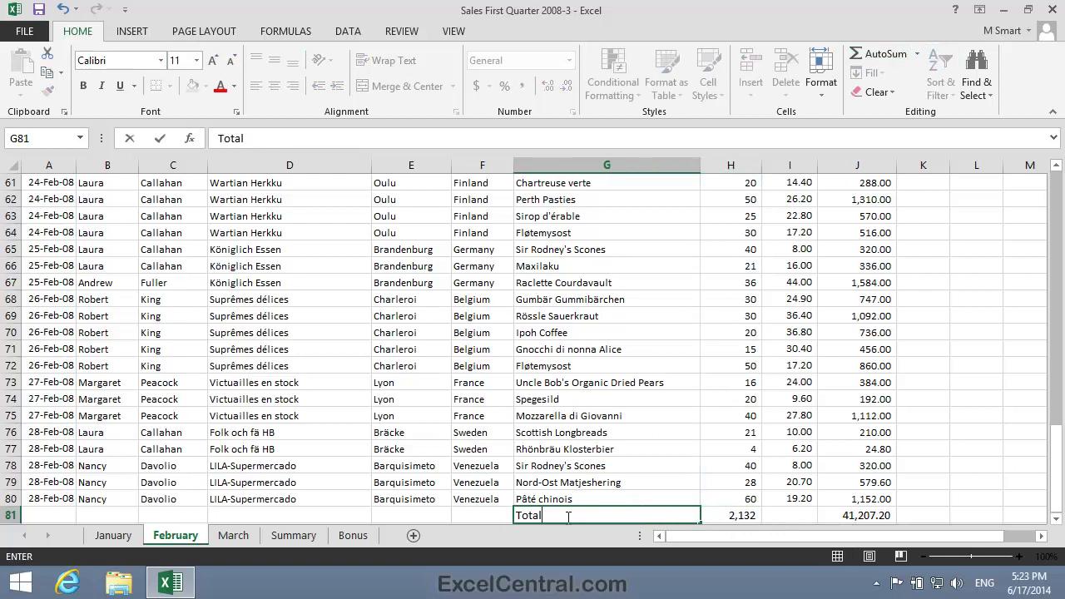
key(Return)
key(Up)
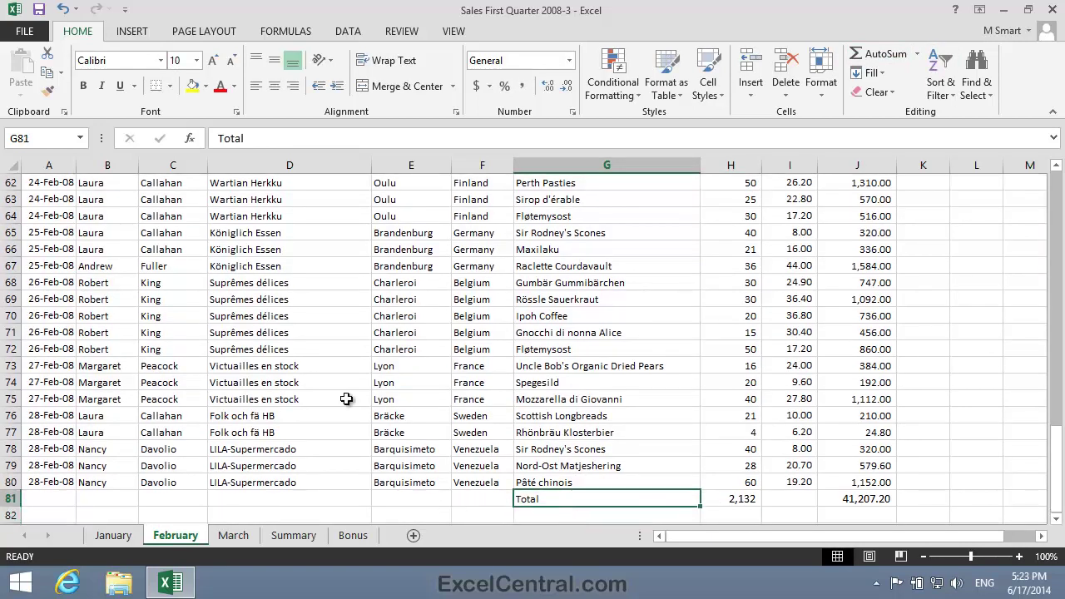
click(294, 86)
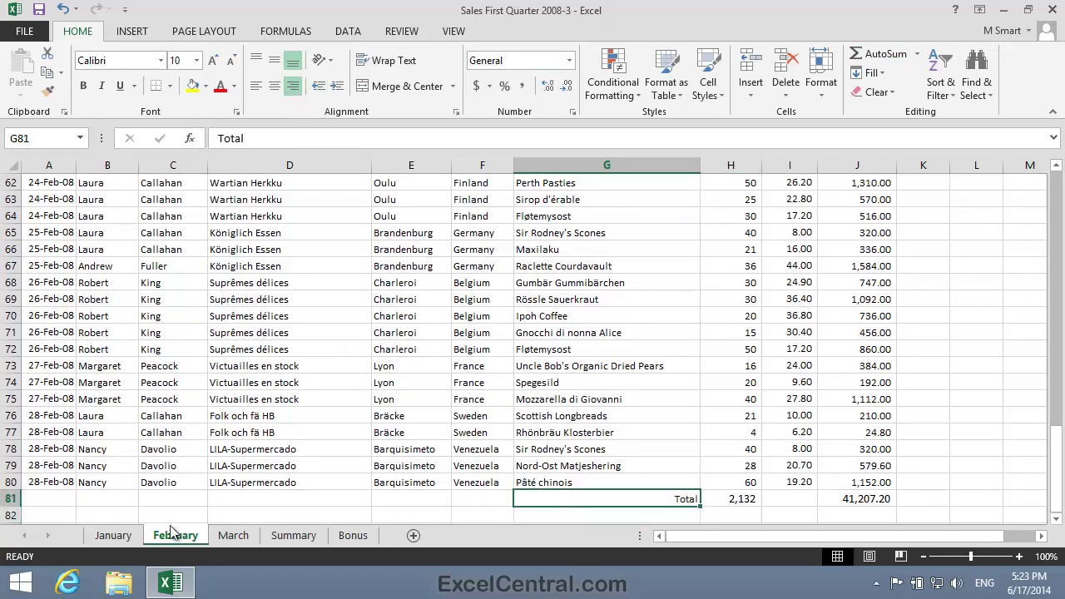
click(12, 499)
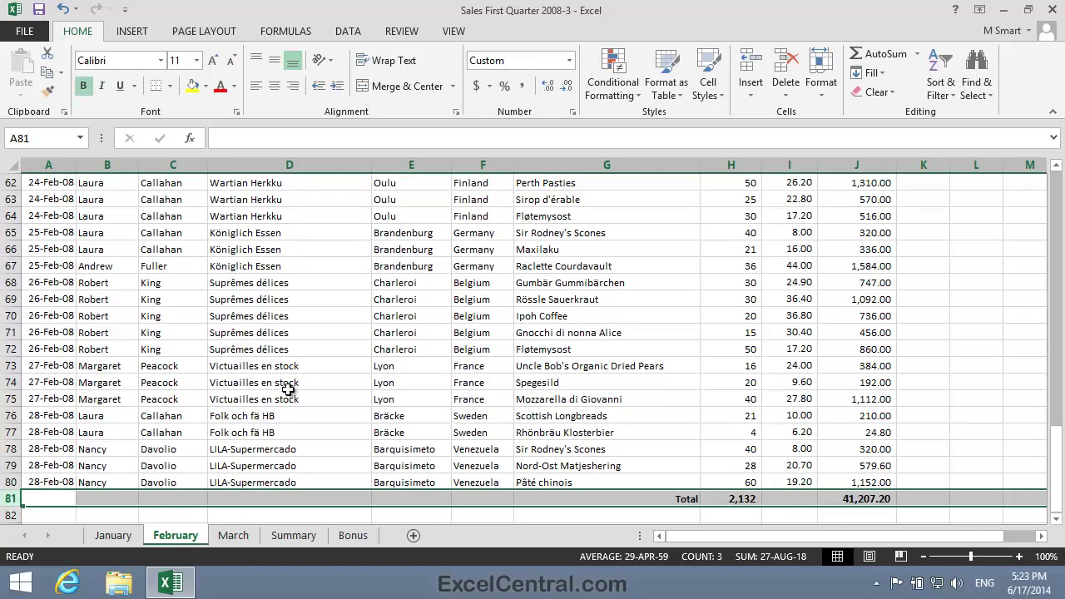
- On the March sheet, AutoSum J79 to 39,979.90 and H79 to 1,770
click(234, 538)
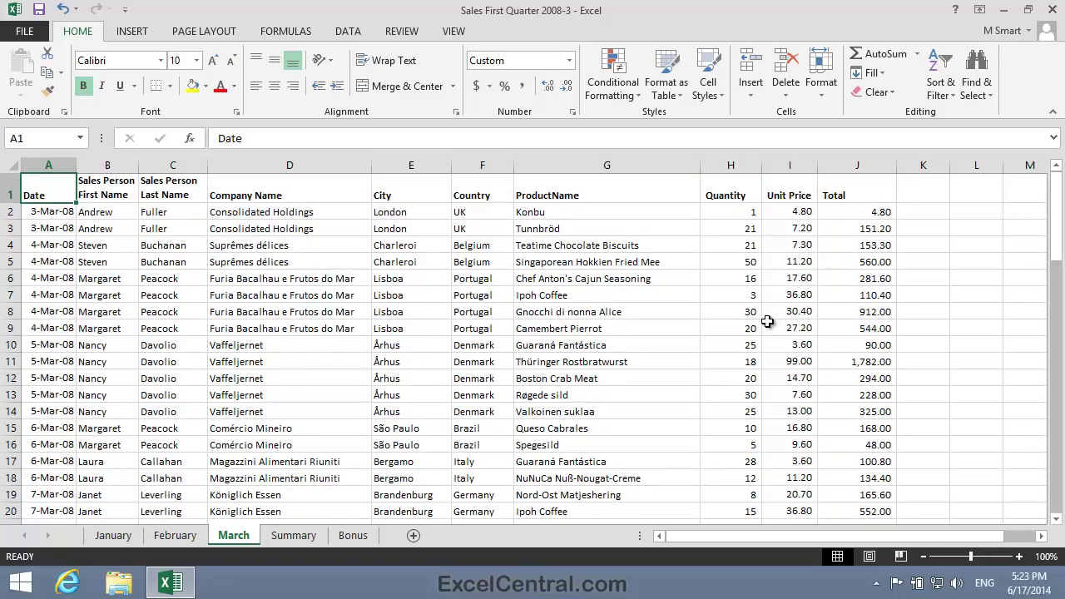
key(ctrl+End)
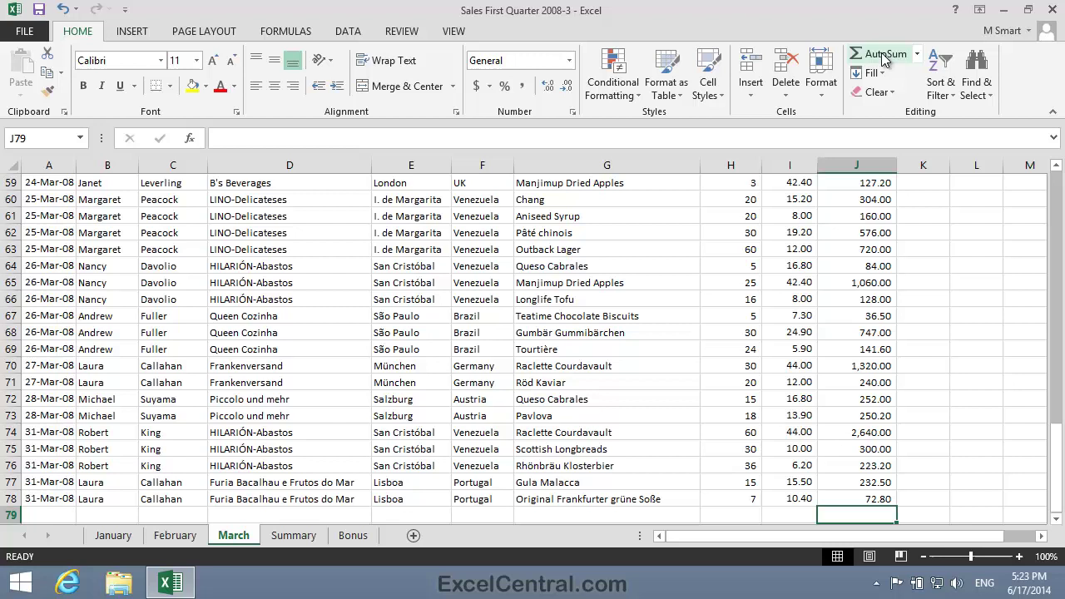
click(867, 53)
click(867, 53)
click(745, 513)
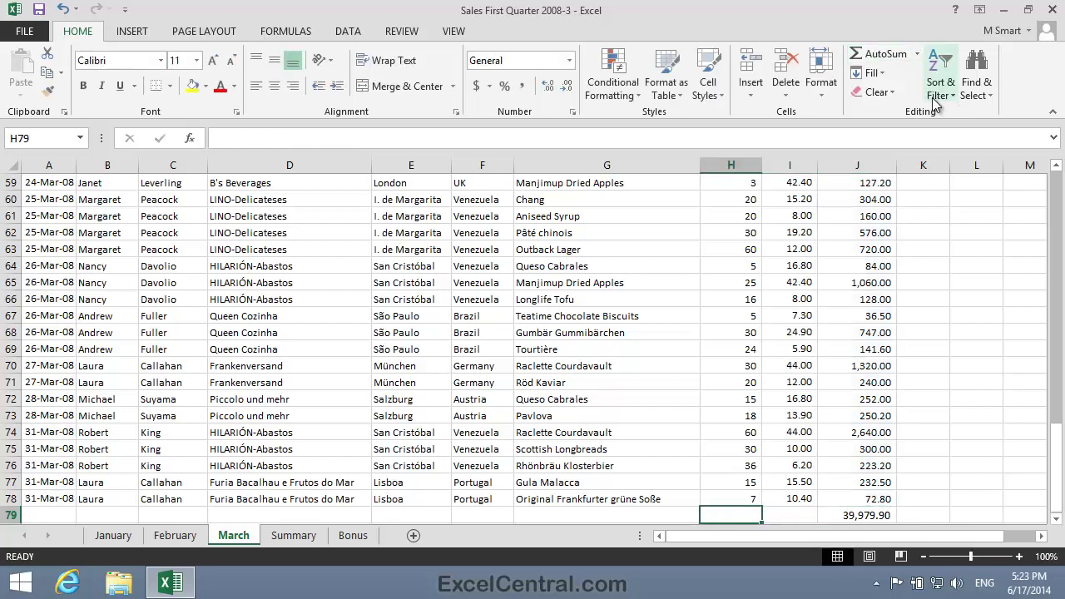
click(881, 51)
click(881, 52)
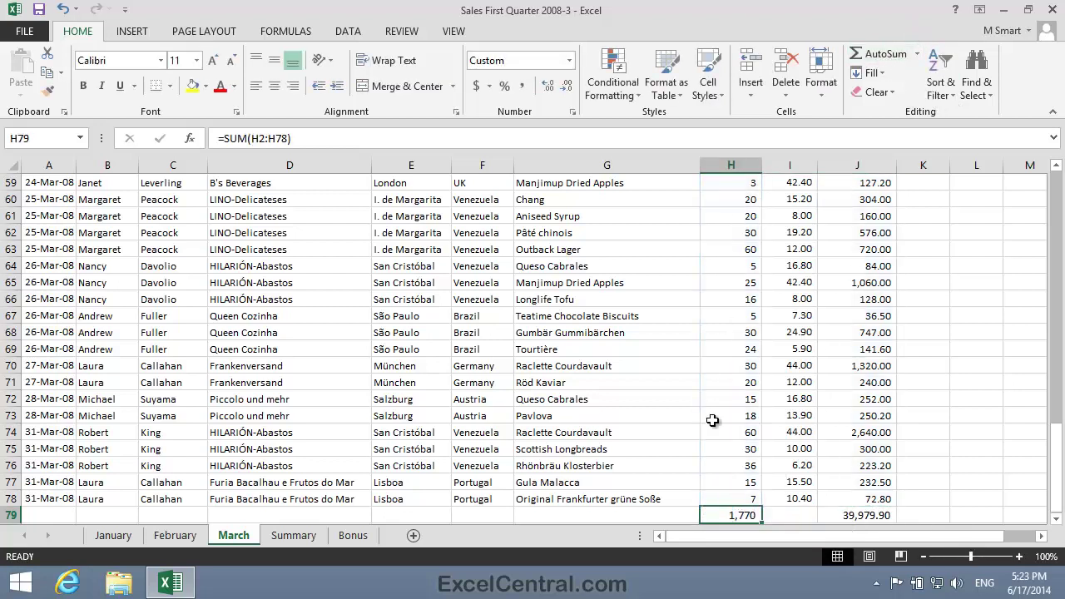
- Label G79 'Total' right-aligned, bold totals row 79, then switch to the Summary sheet
click(567, 515)
text(Total)
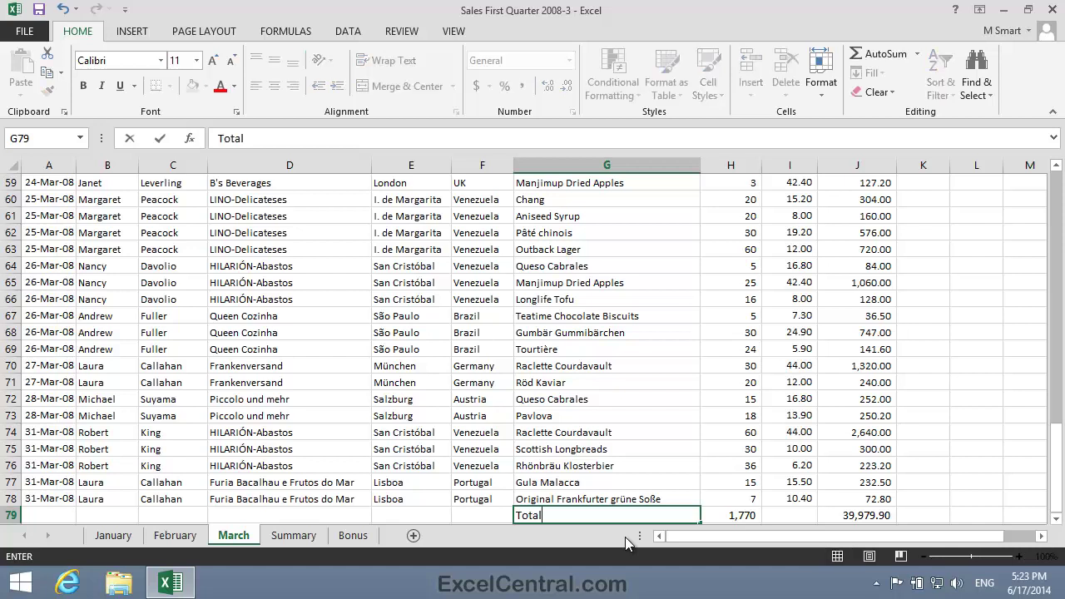
key(Return)
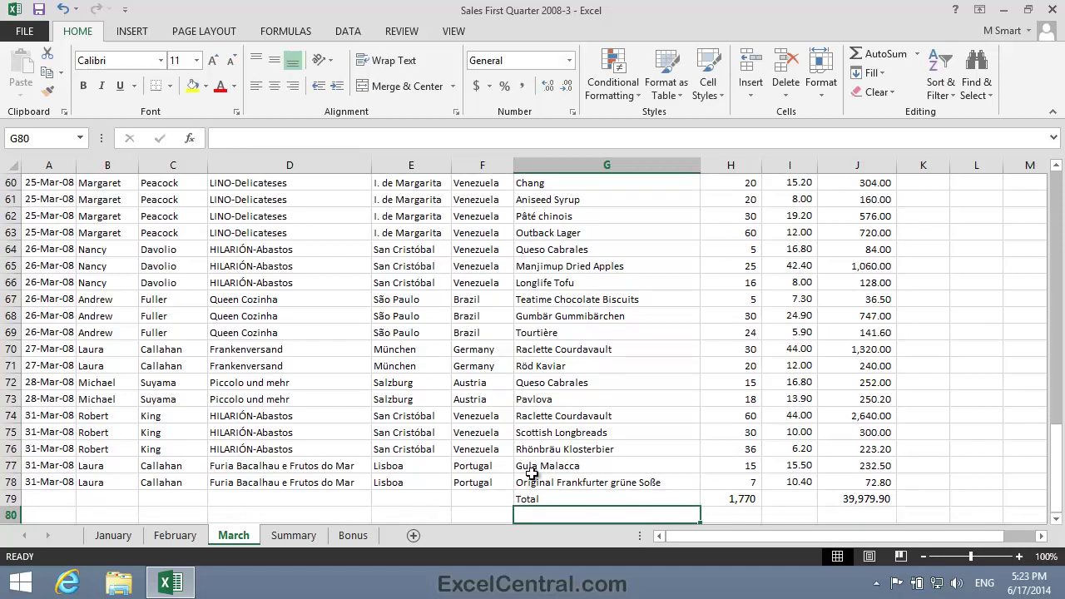
click(555, 500)
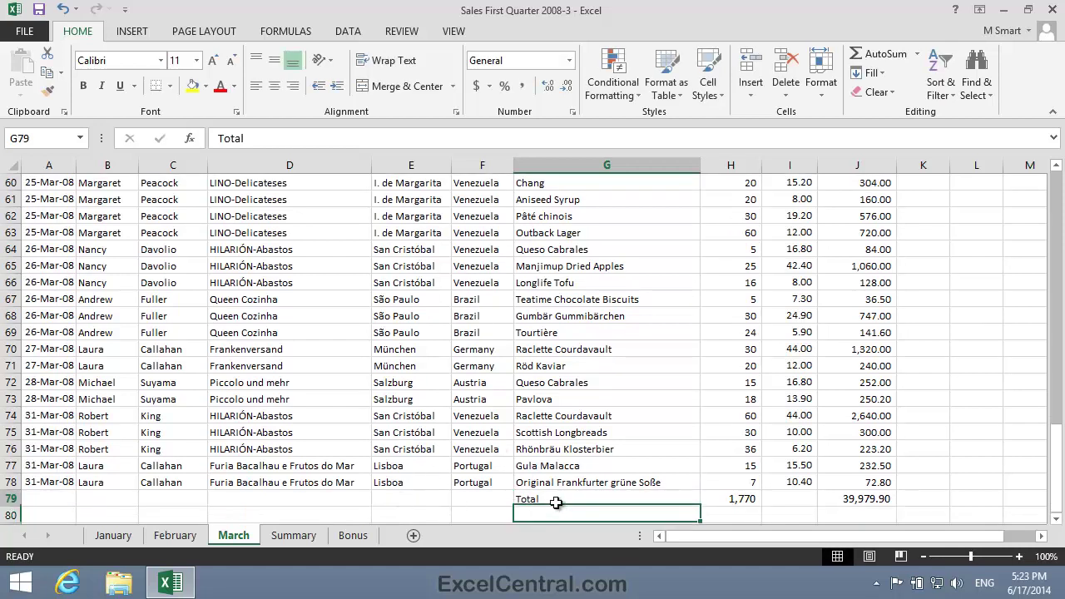
click(292, 86)
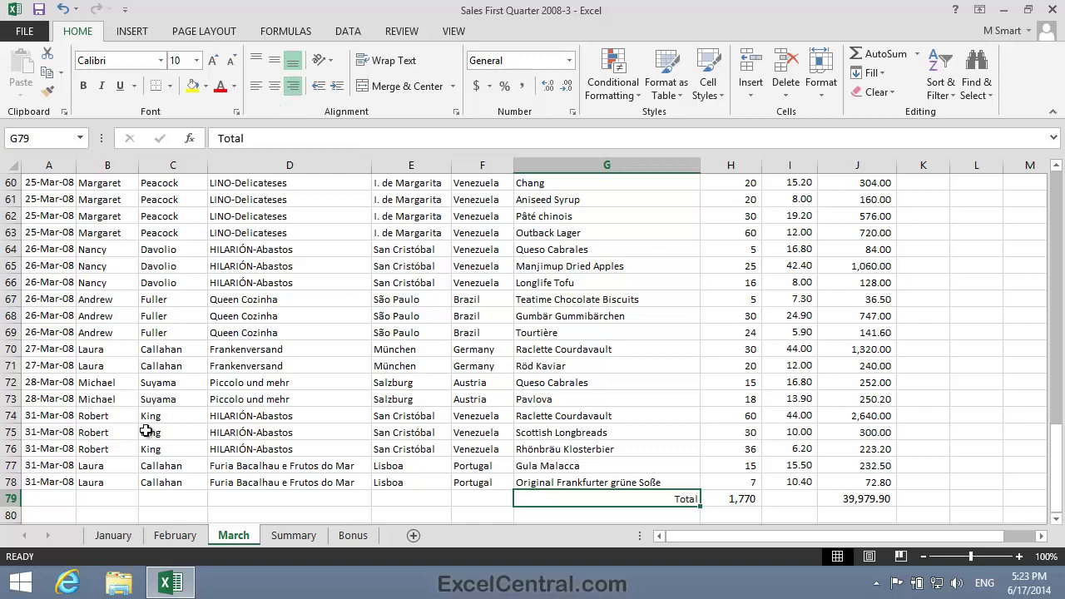
click(10, 498)
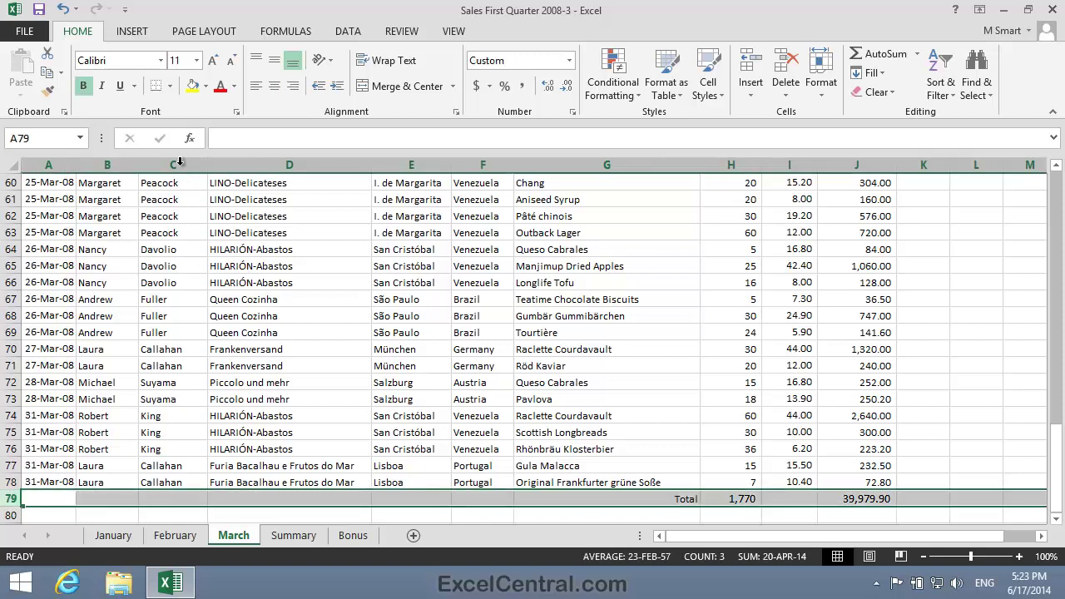
click(80, 89)
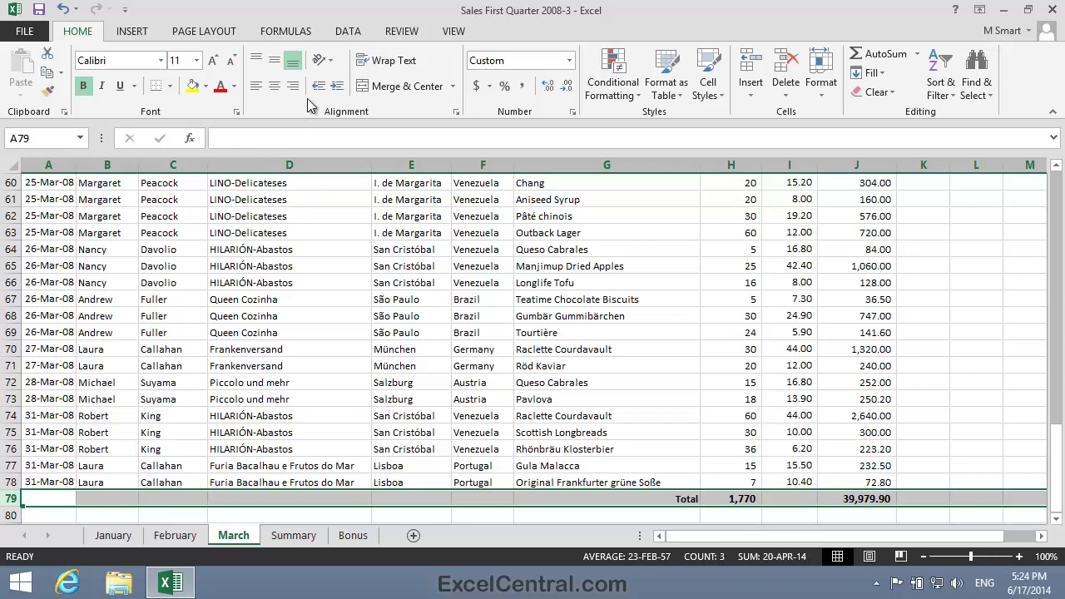
click(310, 540)
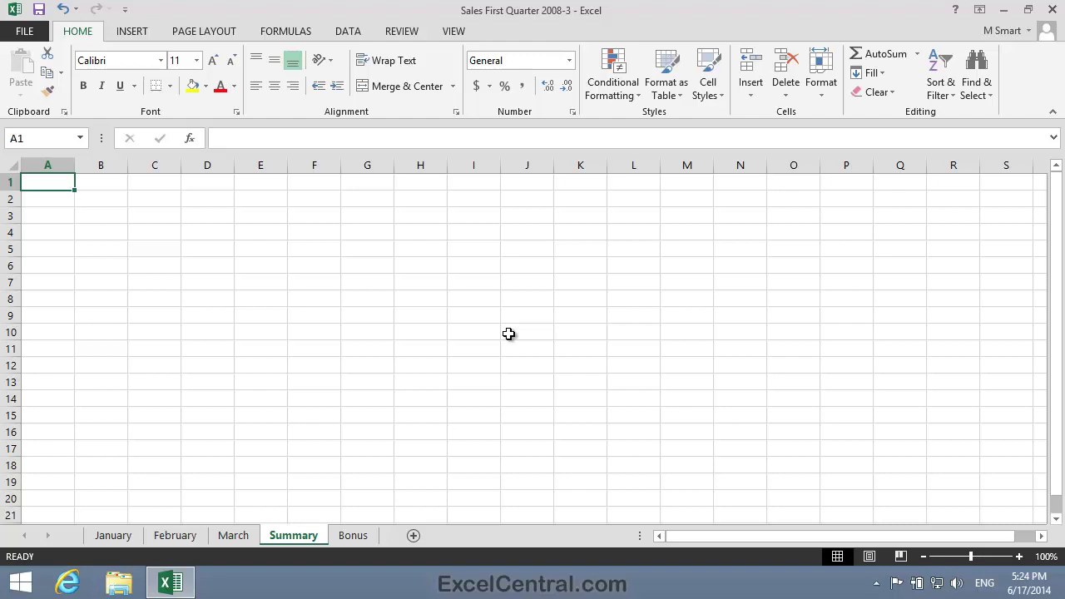
- Enter 'First Quarter Summary' in A1 and apply the Title cell style
text(=)
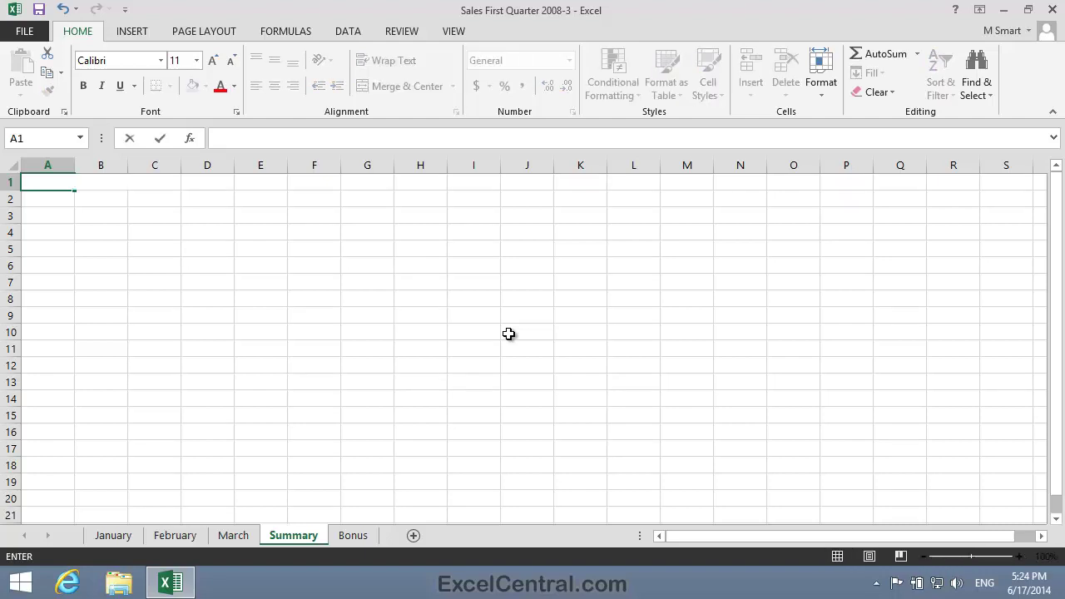
text(First Quarter Summary)
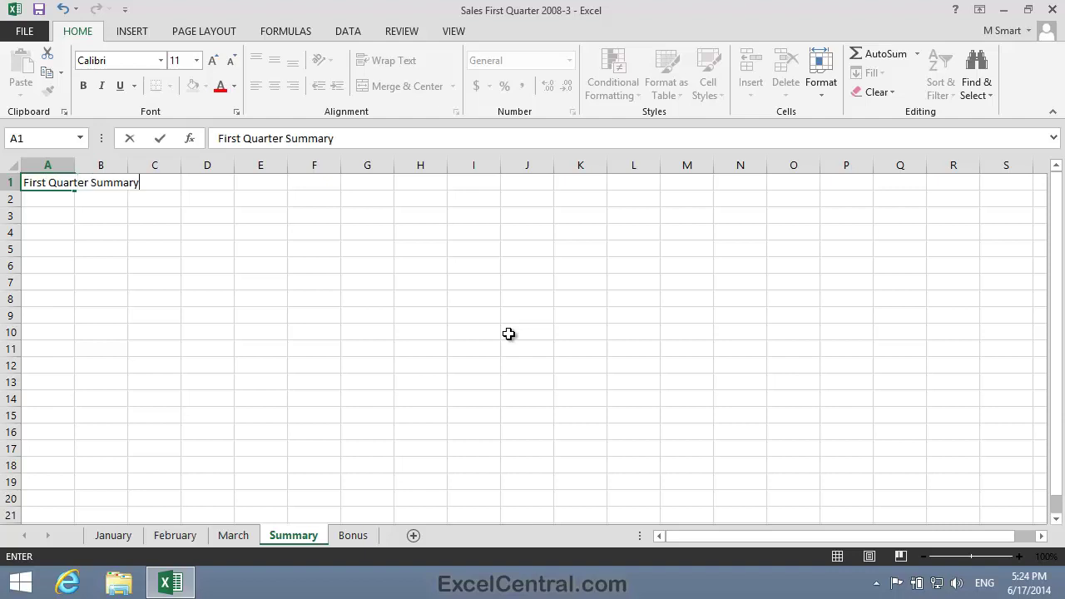
key(Return)
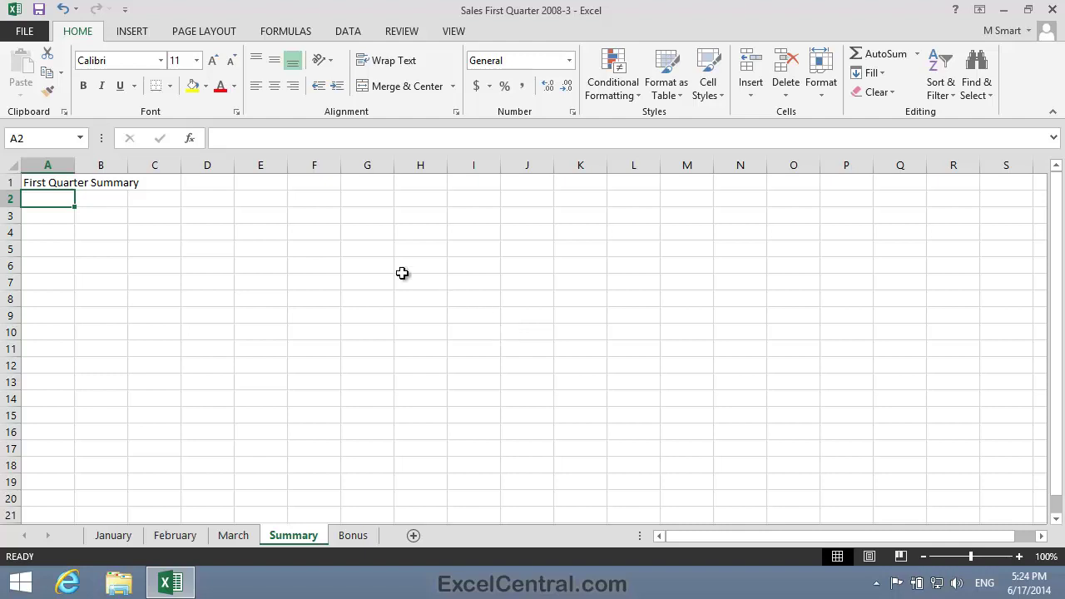
click(31, 183)
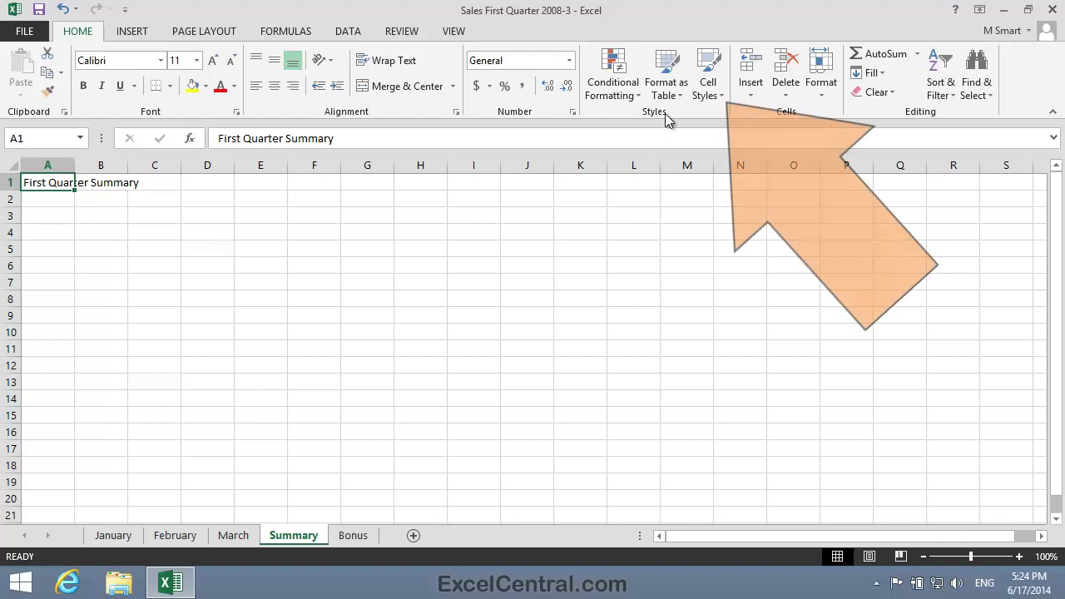
click(720, 98)
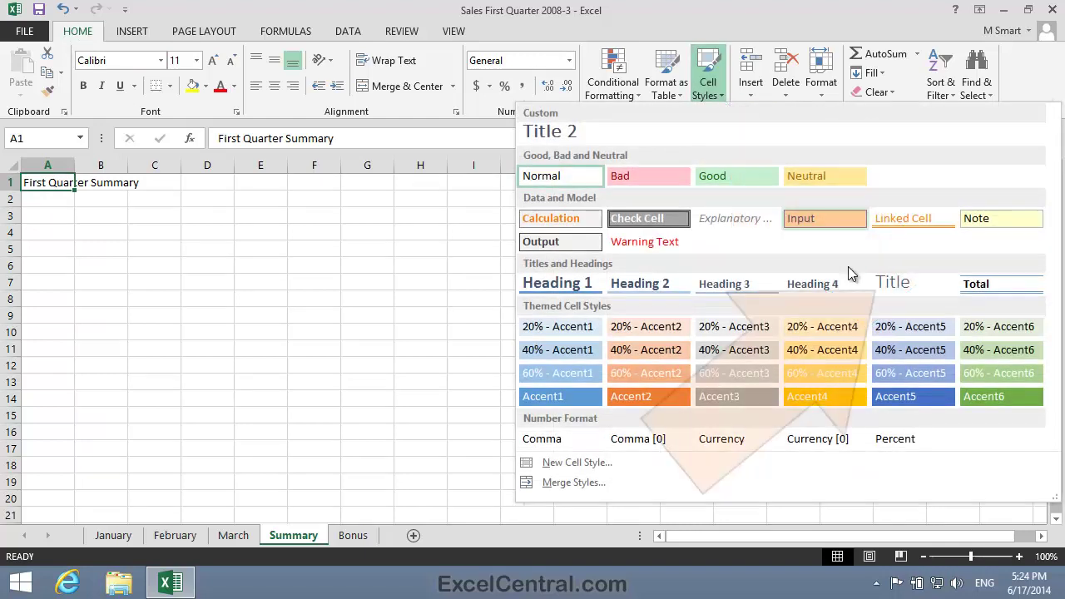
click(894, 280)
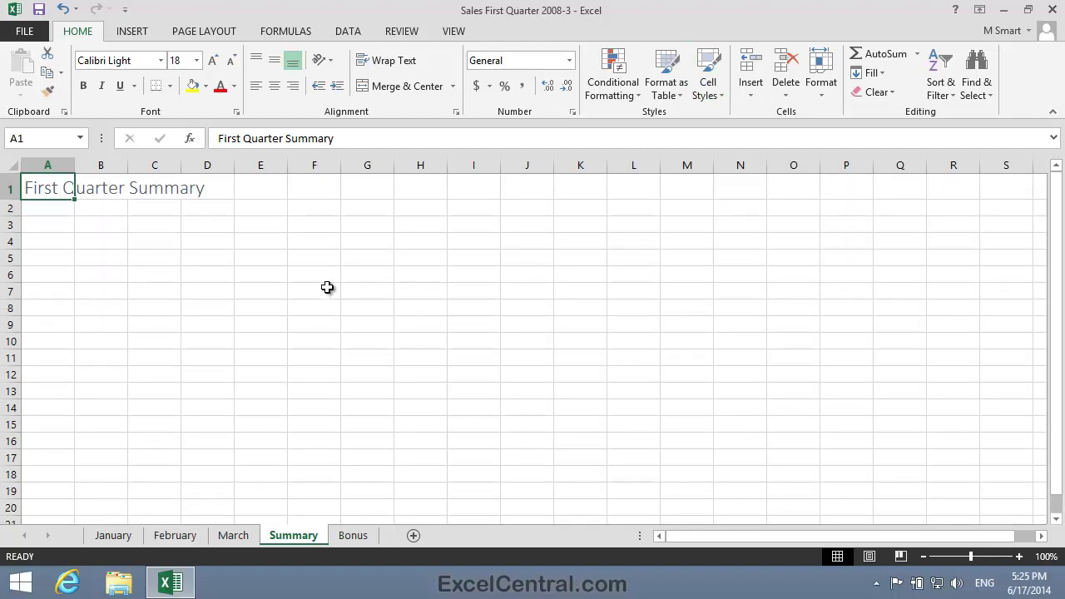
- Enter Month, Units, Price in A3:C3 and fill Jan, Feb, Mar down A4:A6
click(37, 229)
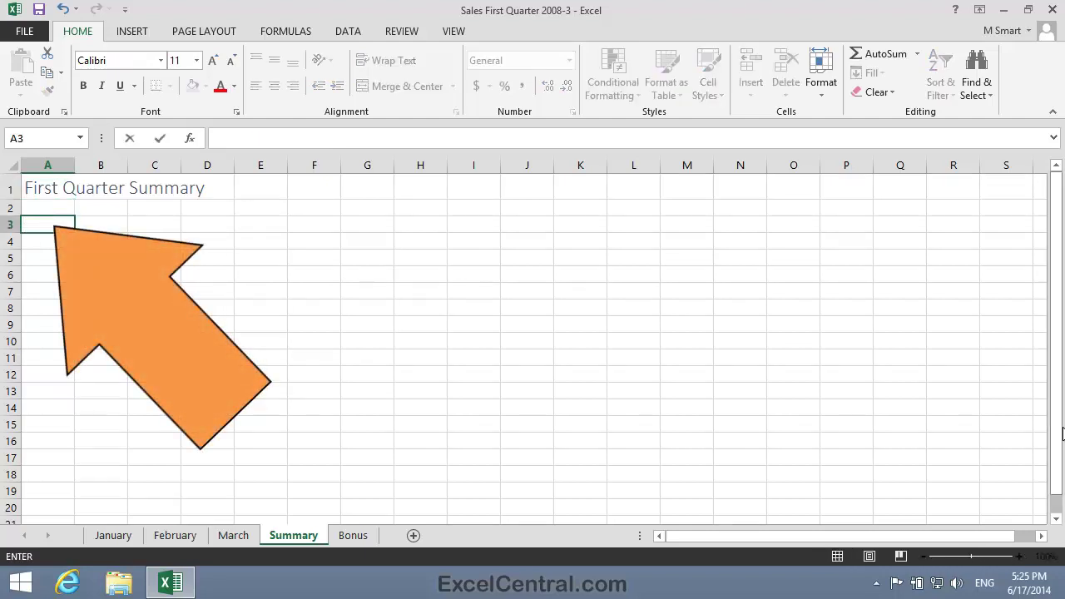
text(Month)
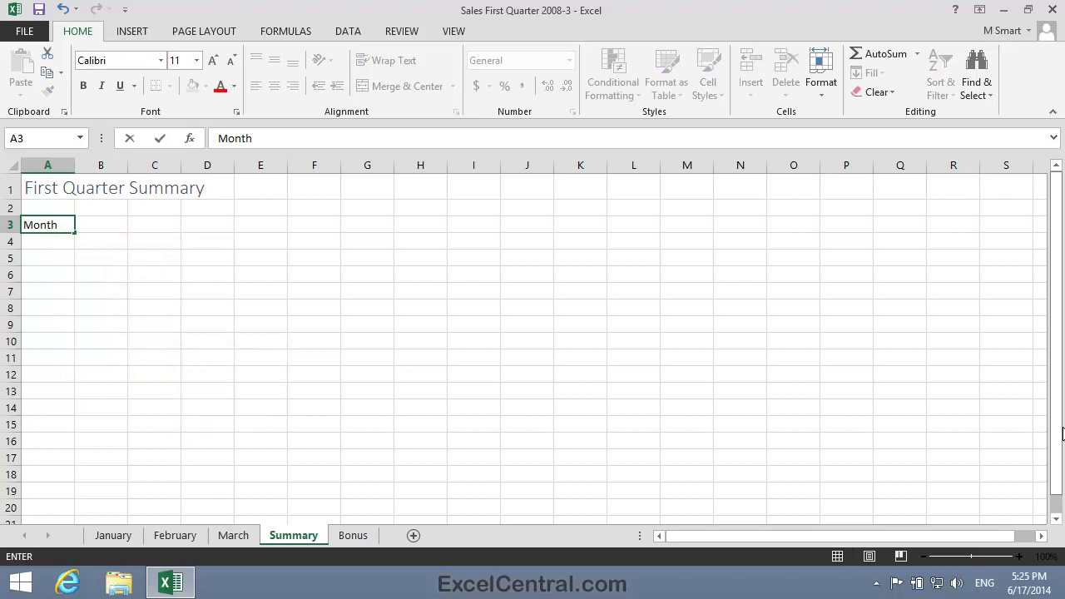
key(Tab)
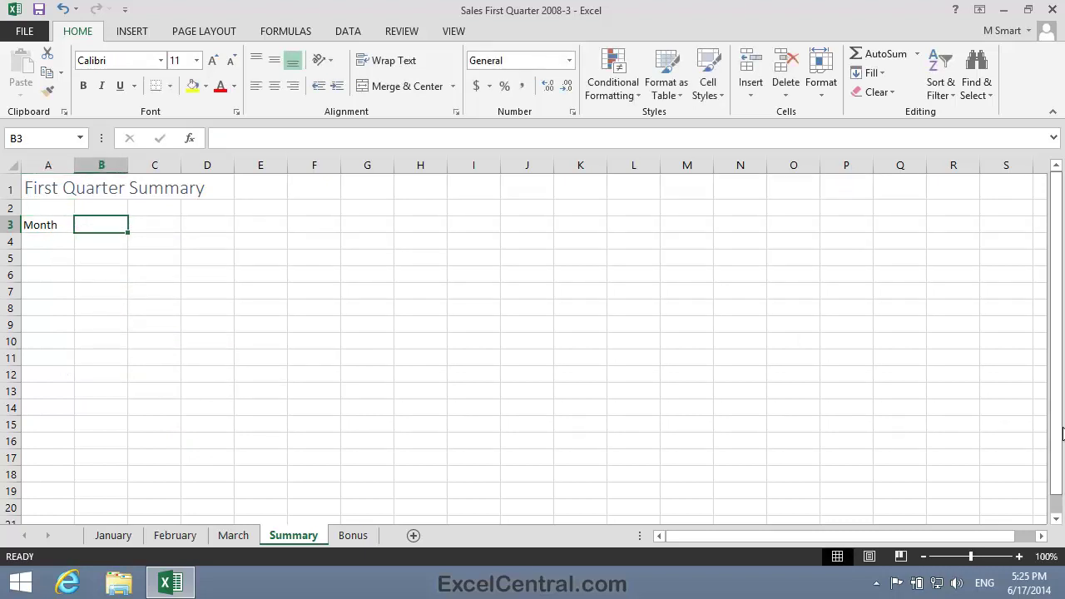
text(Units)
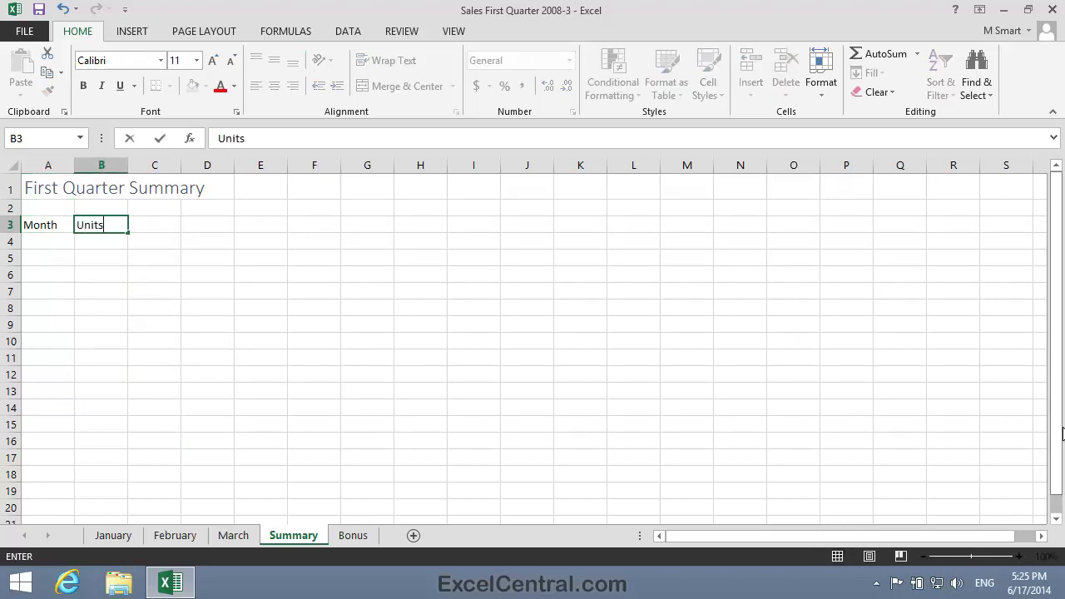
key(Tab)
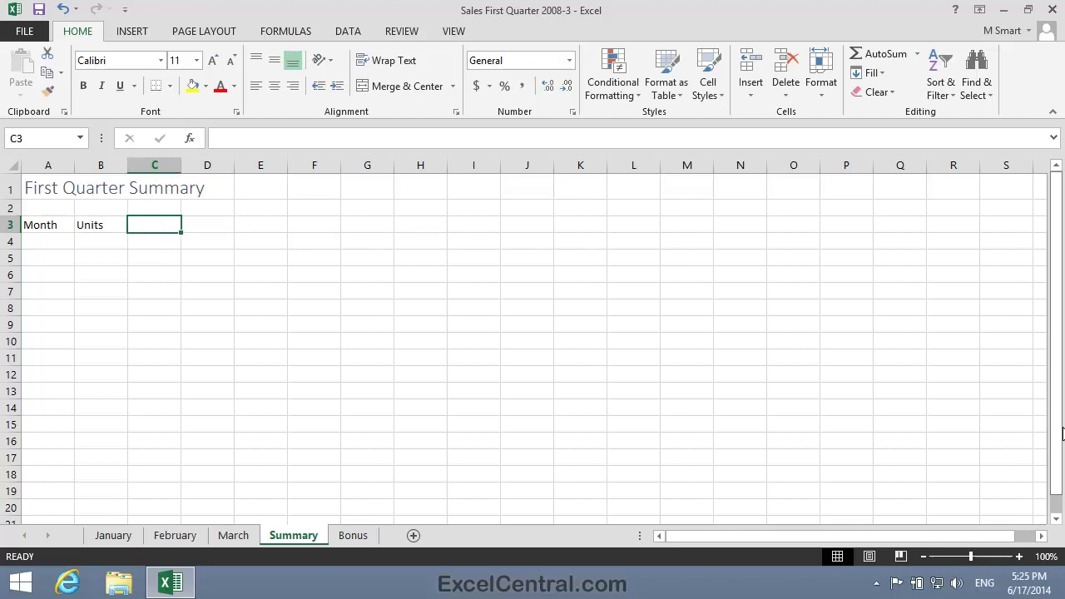
text(Price)
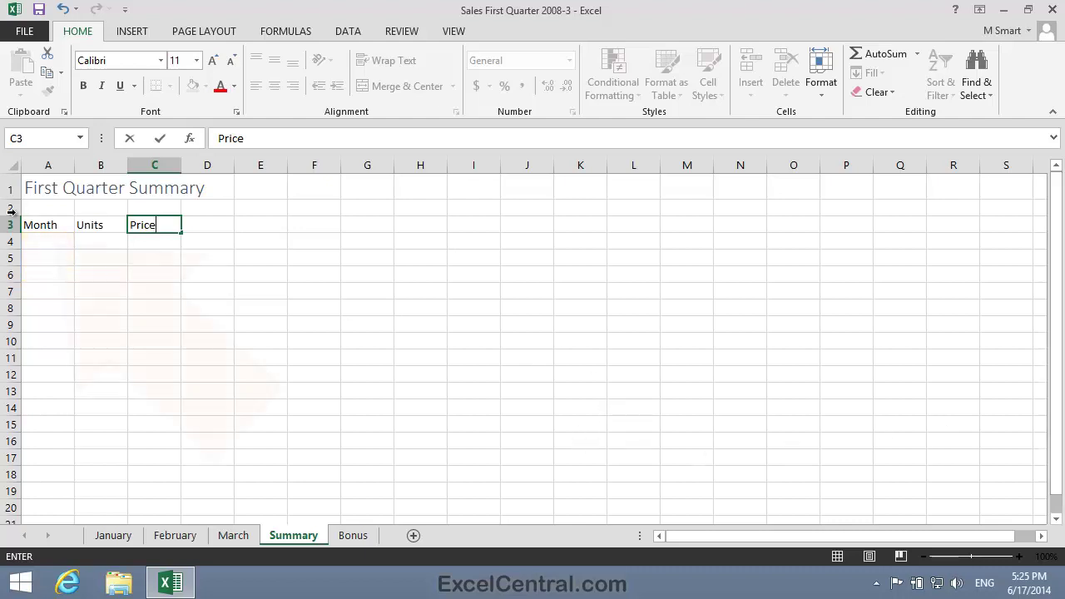
click(36, 242)
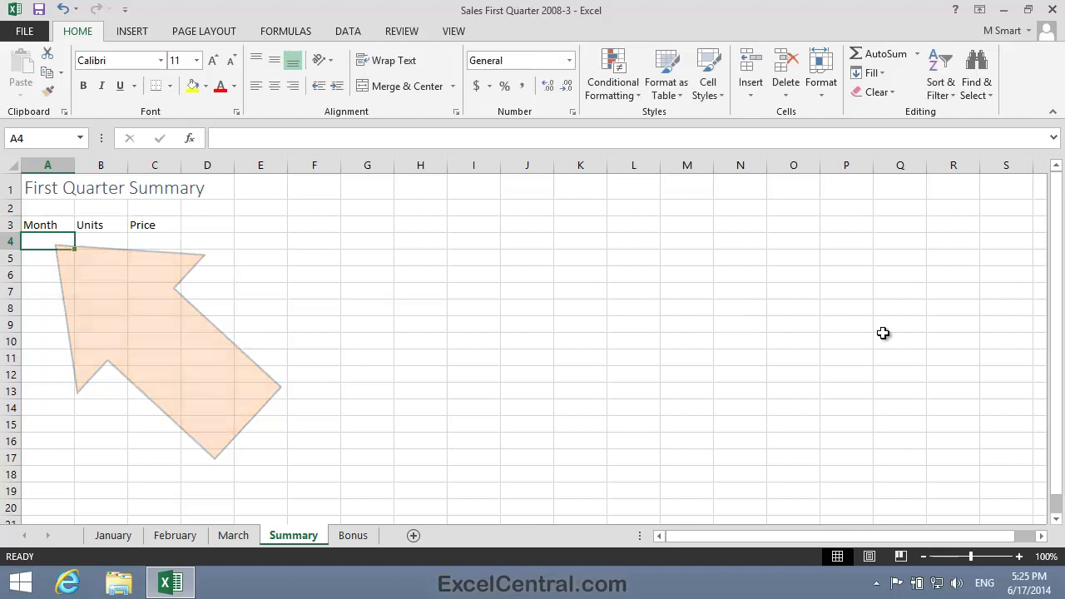
text(Jan)
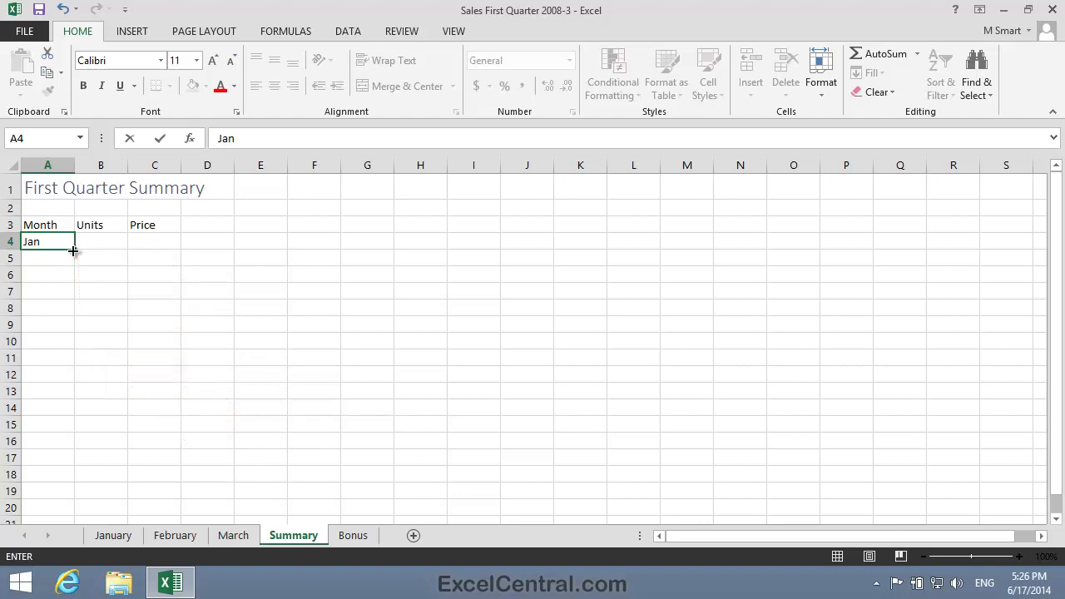
drag(73, 250, 74, 283)
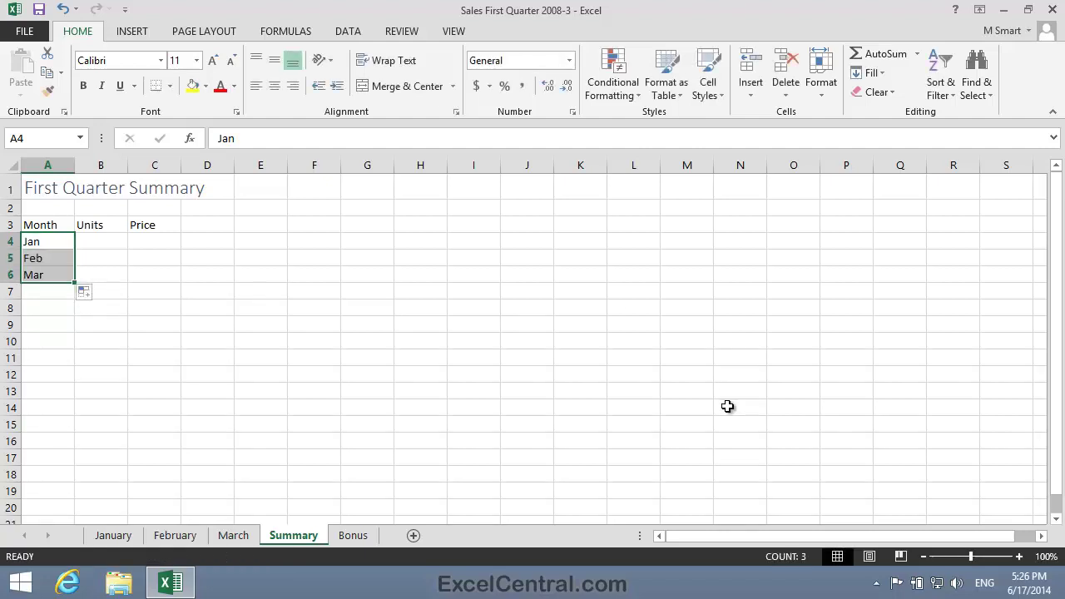
- Apply the Heading 2 cell style to the Month, Units and Price headings
click(331, 345)
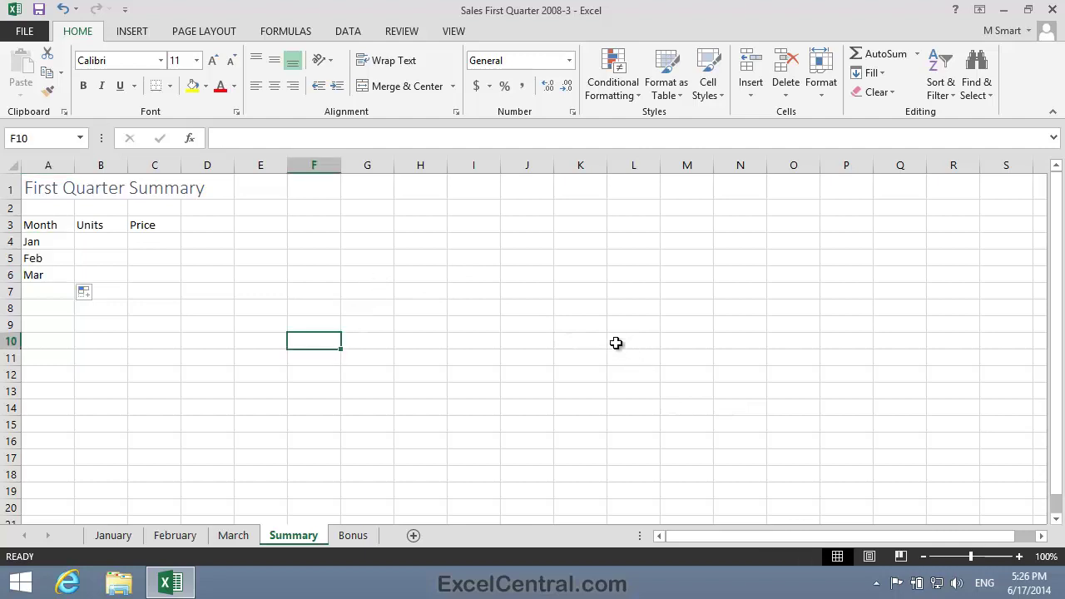
drag(45, 225, 146, 226)
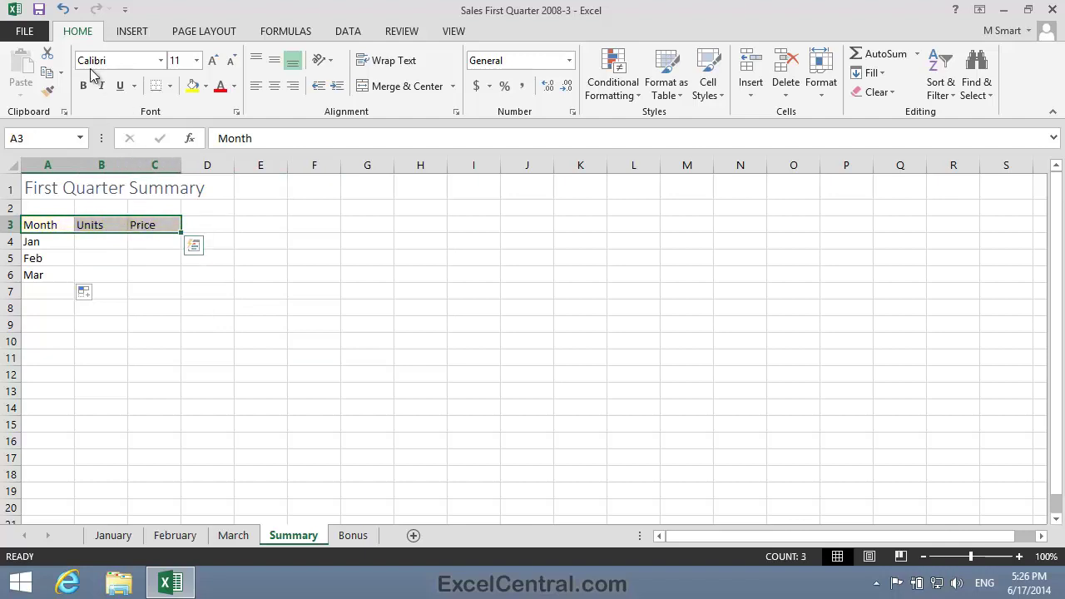
click(711, 91)
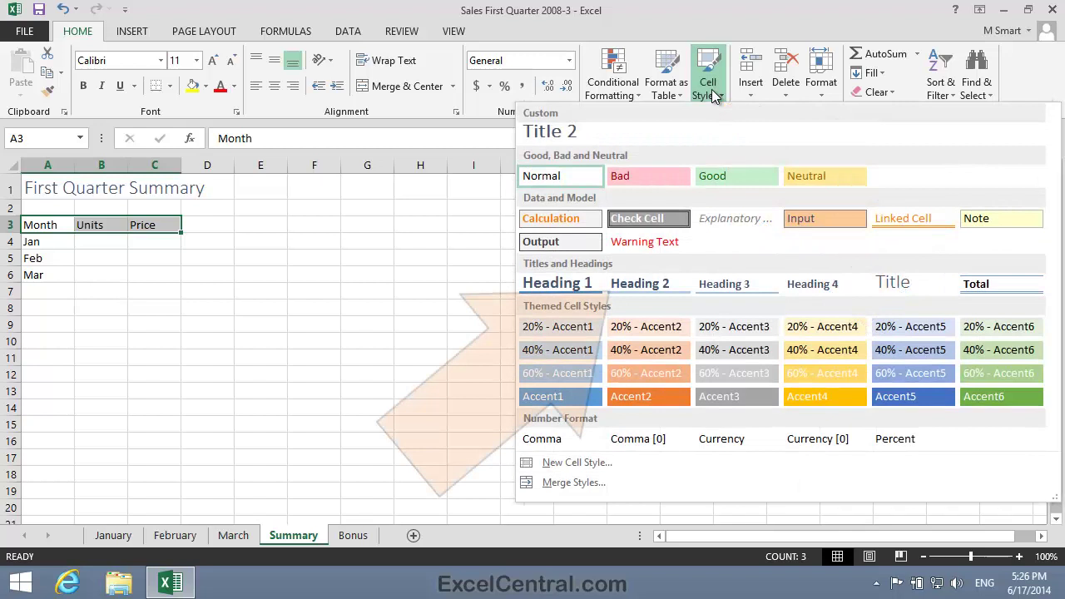
click(644, 285)
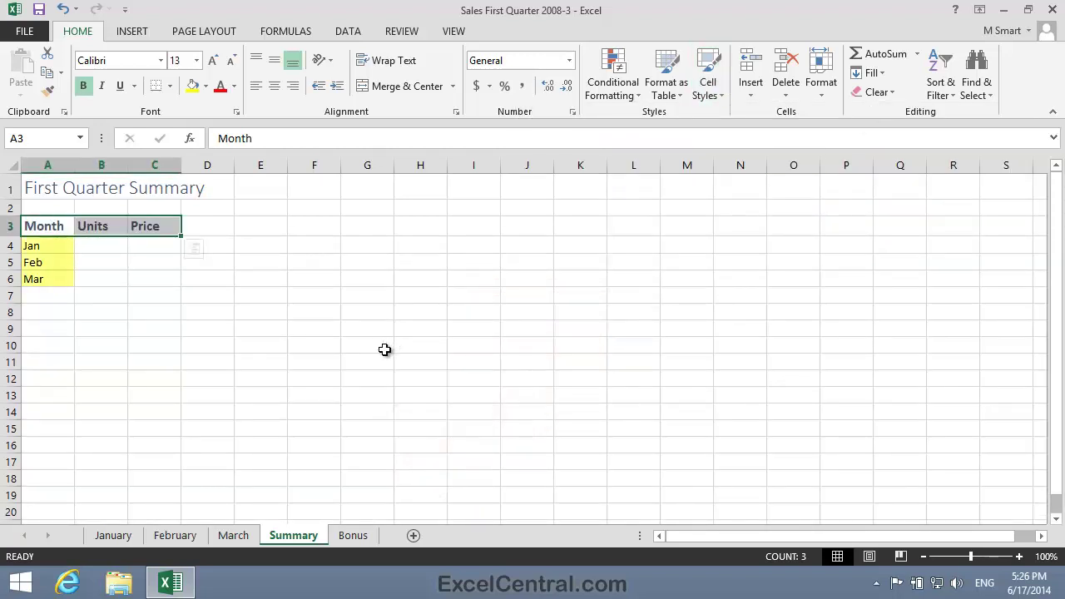
- Apply the Heading 4 cell style to the Jan, Feb and Mar labels
drag(43, 246, 39, 278)
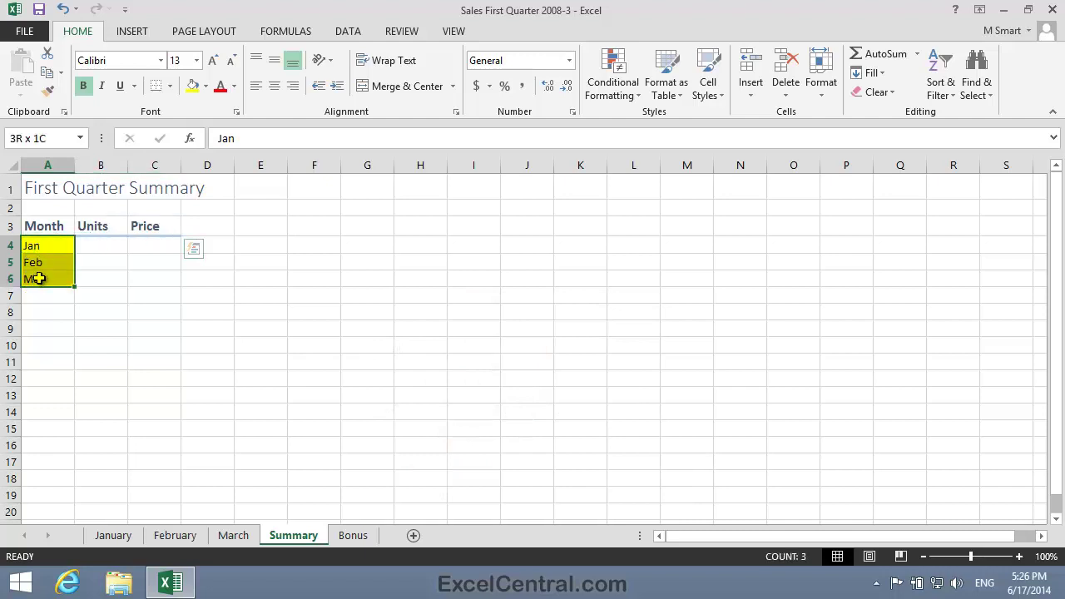
click(718, 93)
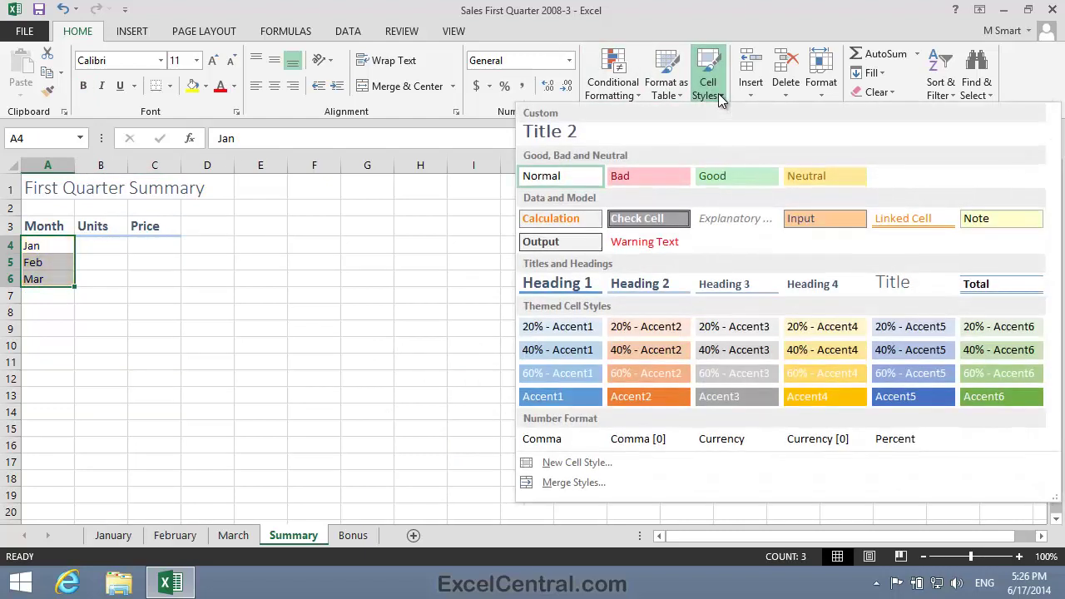
click(815, 283)
click(574, 262)
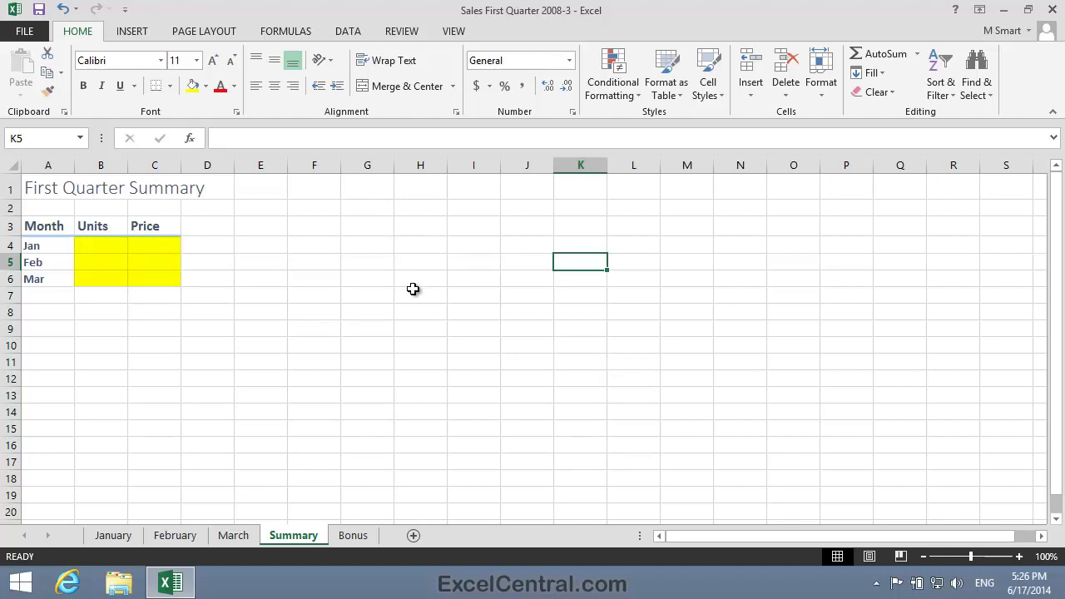
- Link B4:B6 to =January!H87, =February!H81 and =March!H79 (2401, 2132, 1770)
click(91, 245)
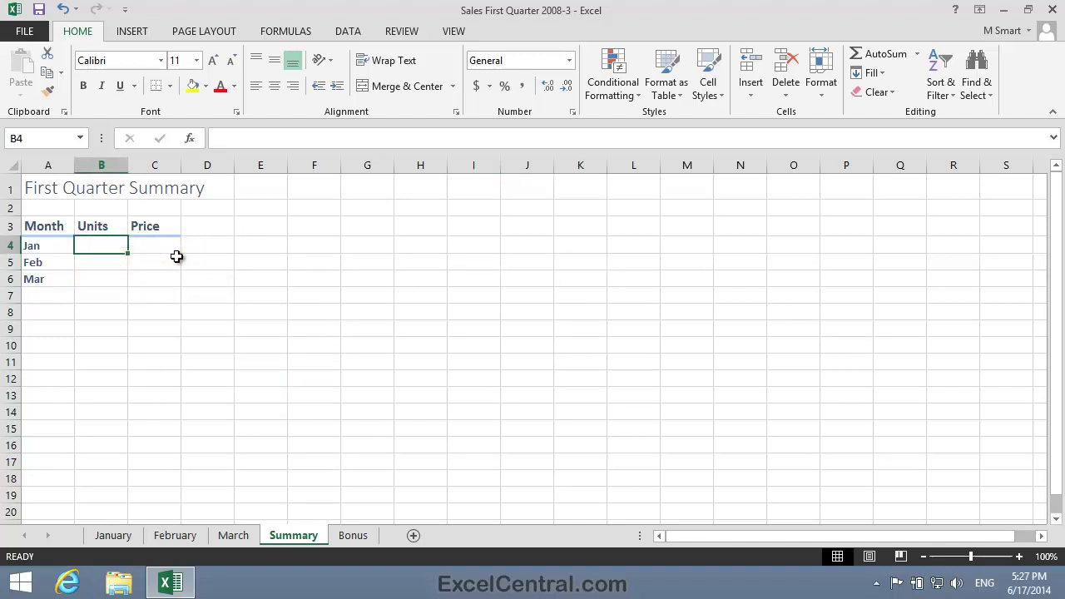
text(=)
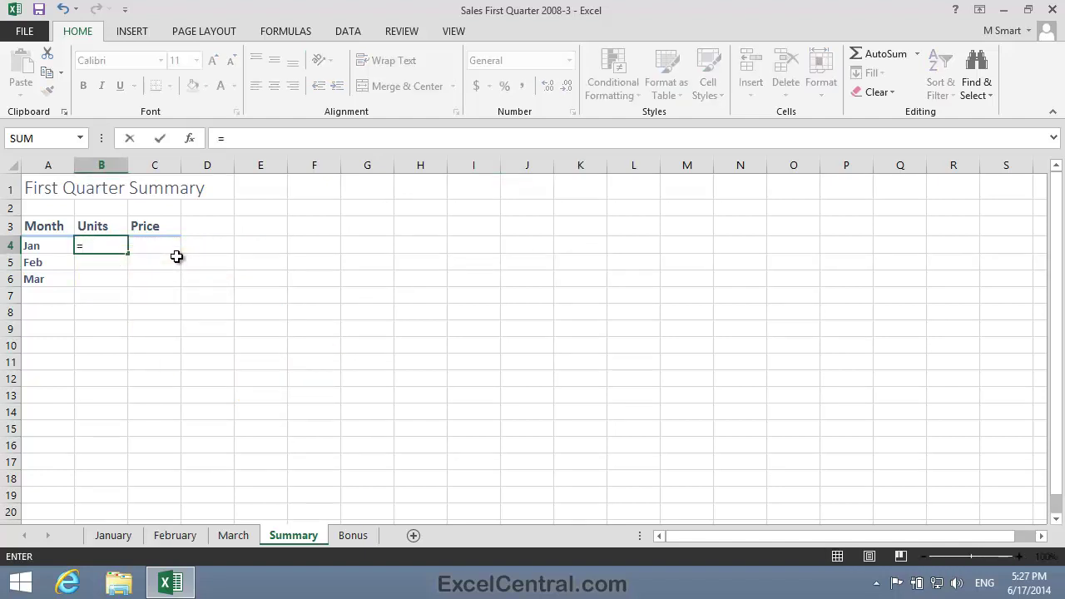
click(116, 539)
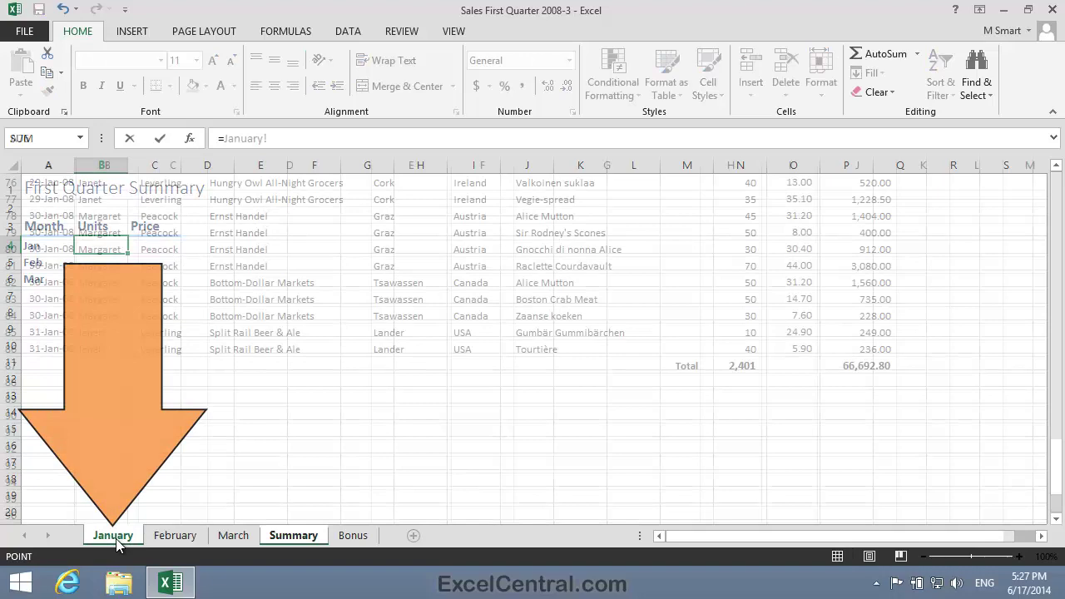
click(737, 369)
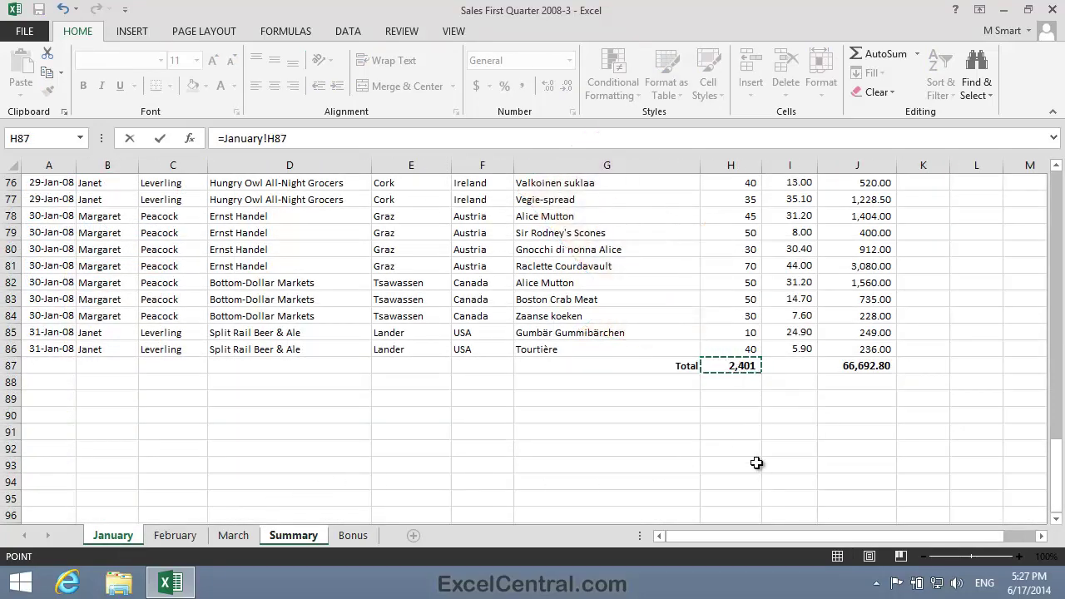
key(Return)
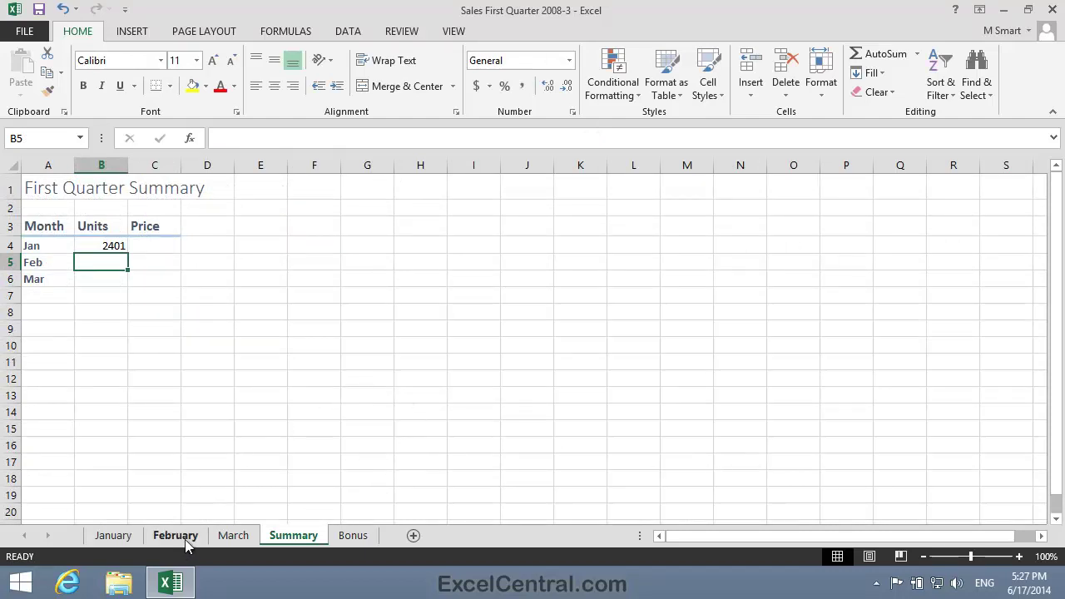
text(=)
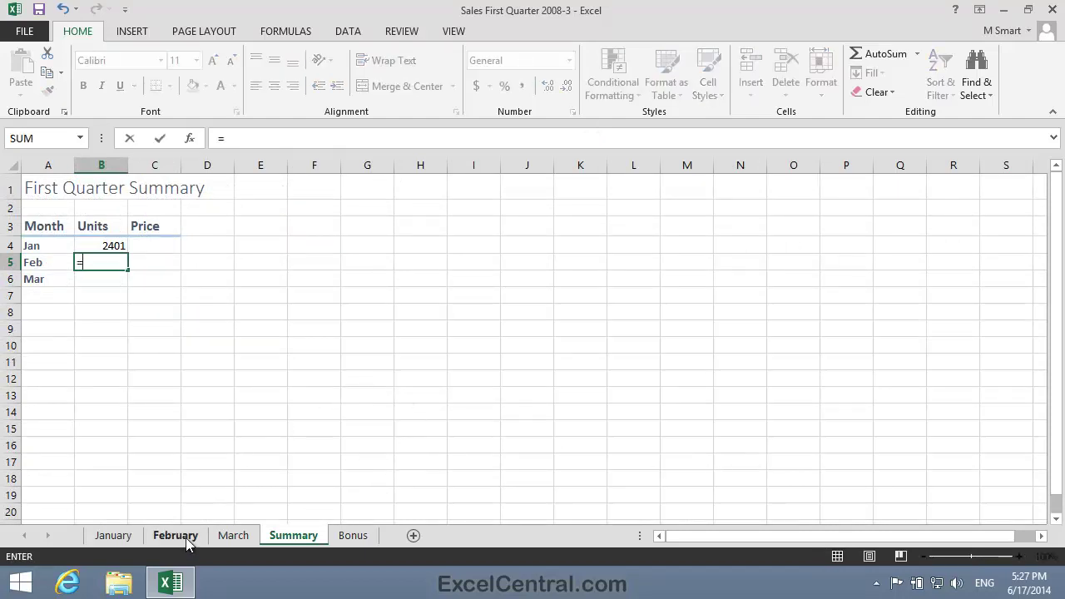
click(177, 536)
click(746, 499)
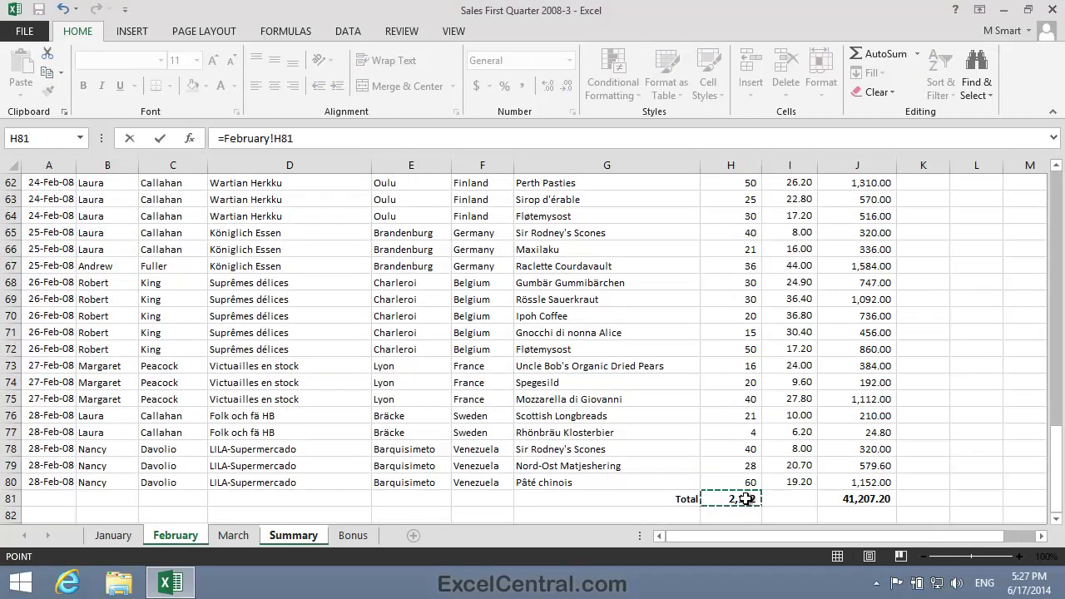
key(Return)
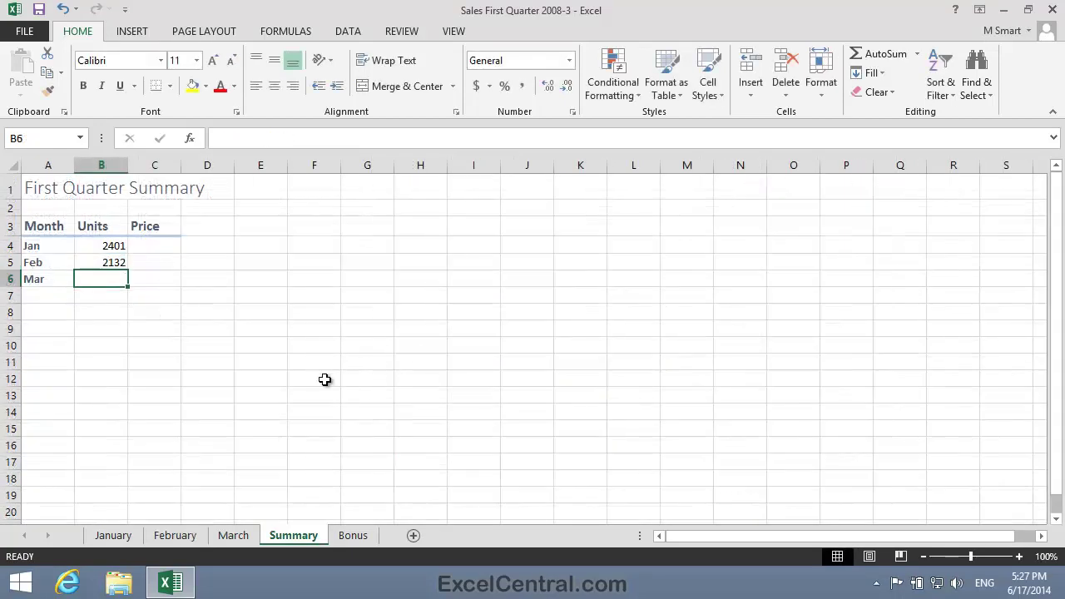
text(=)
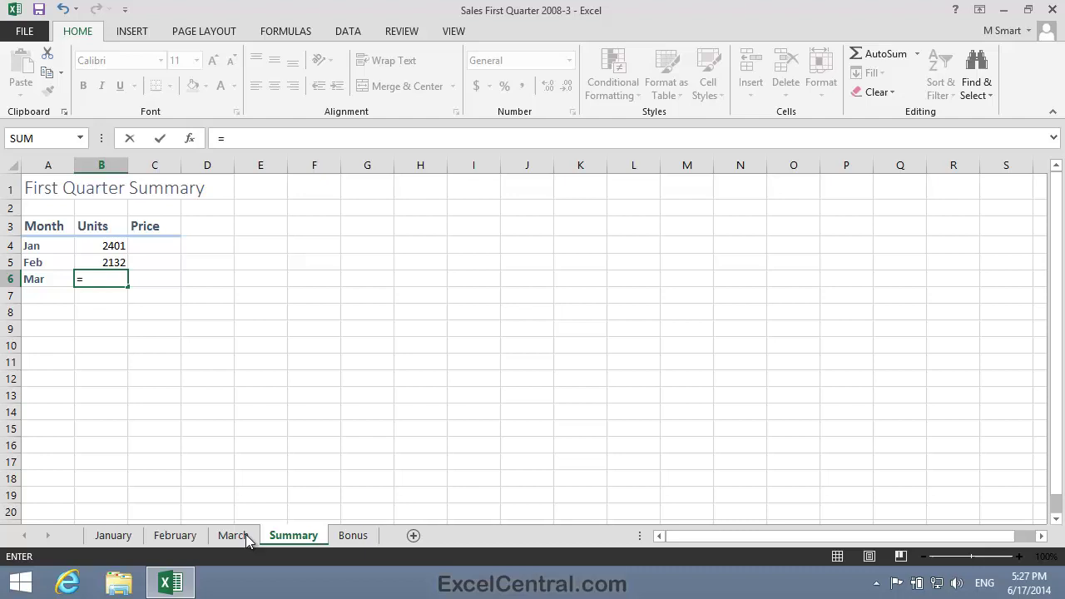
click(234, 536)
click(732, 499)
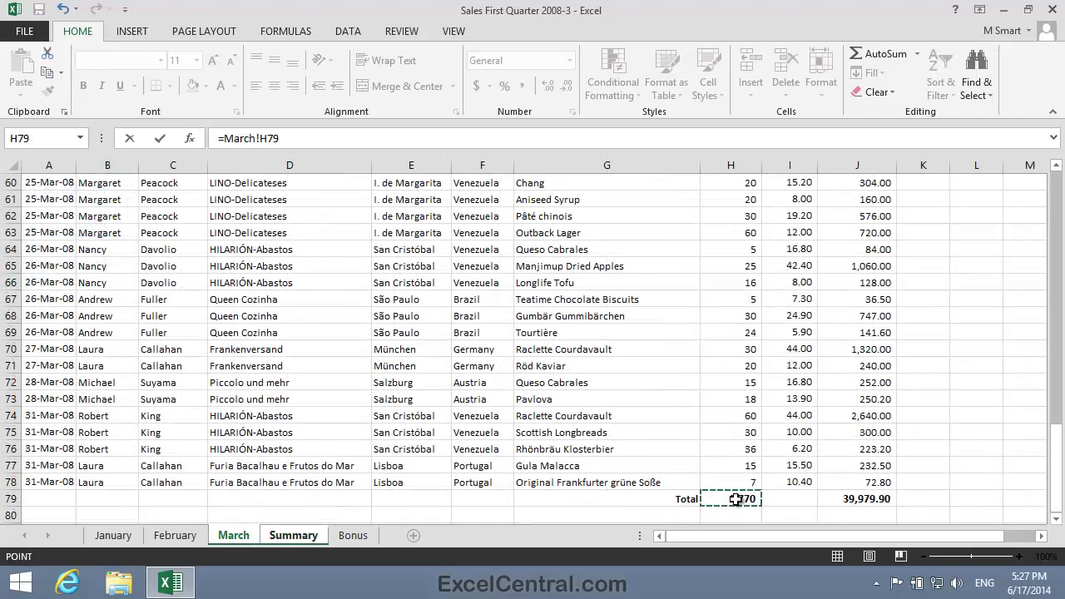
key(Return)
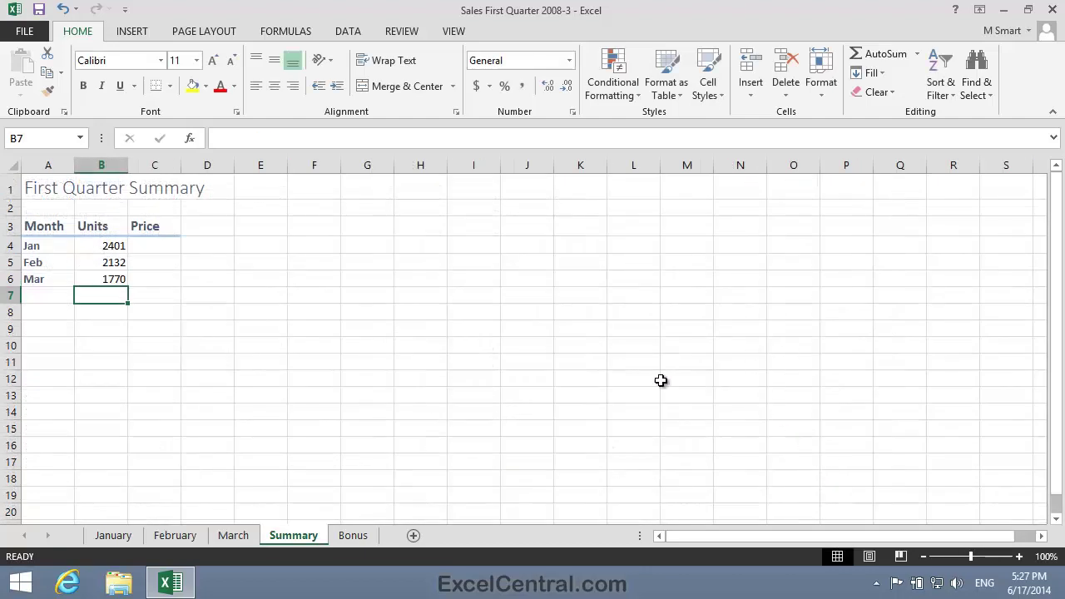
- Link C4:C6 to =January!J87, =February!J81 and =March!J79 (66692.8, 41207.2, 39979.9)
click(152, 248)
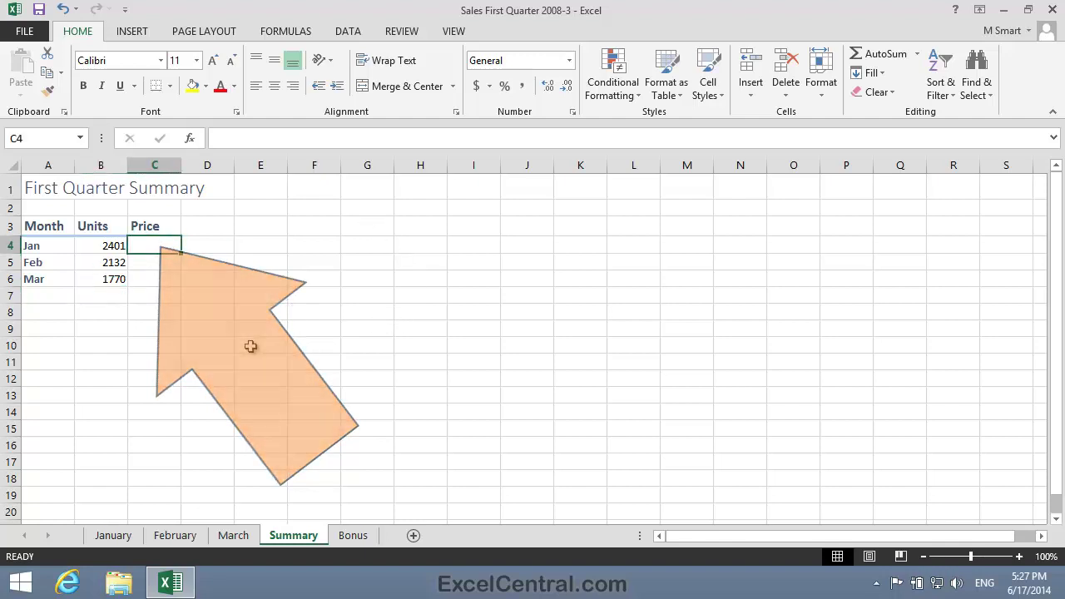
text(=)
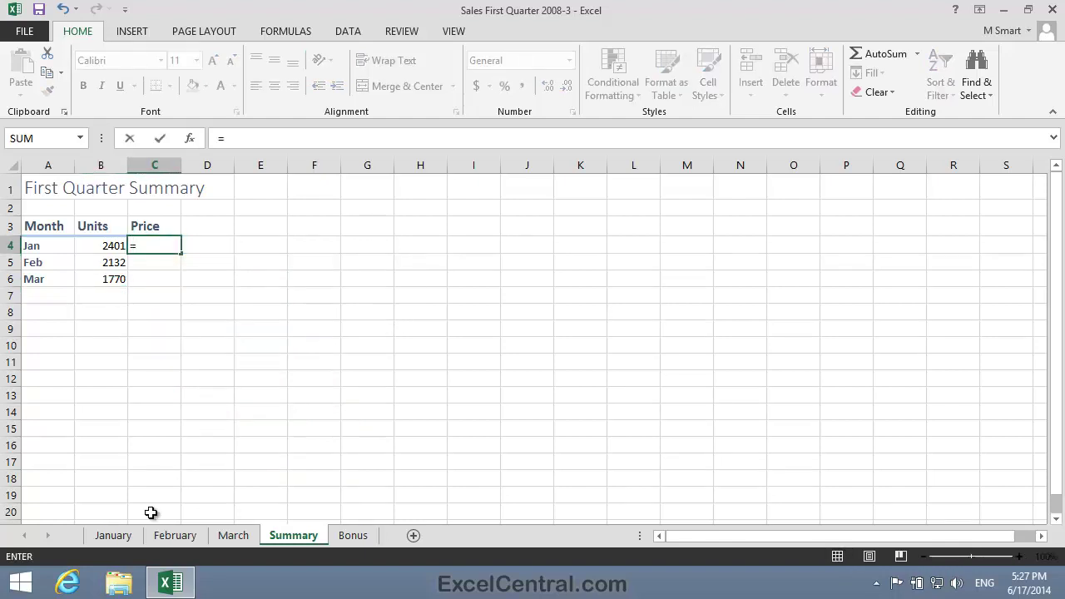
click(113, 535)
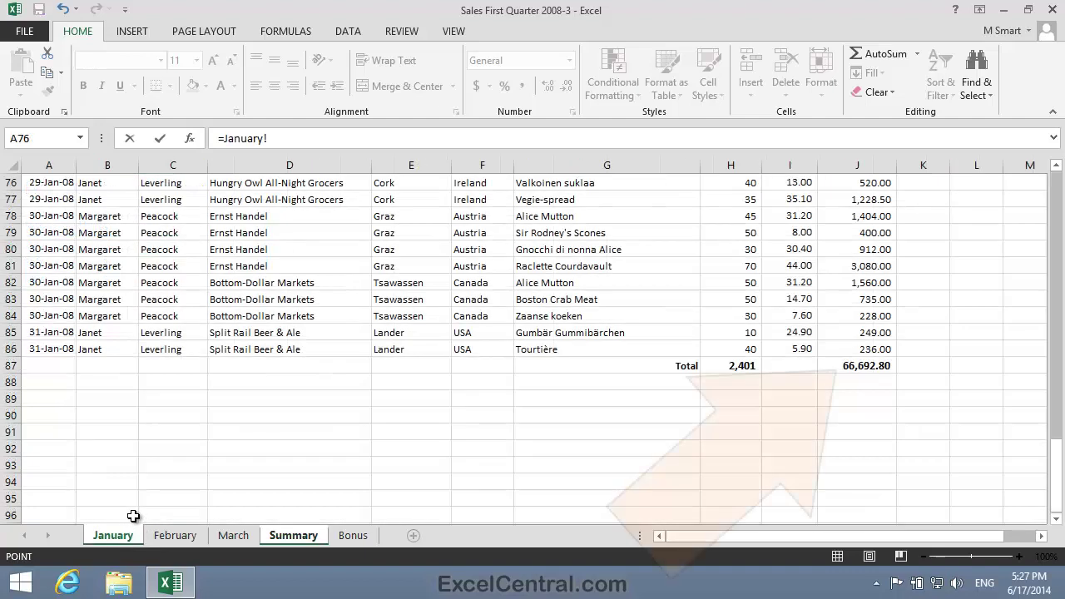
click(877, 366)
key(Return)
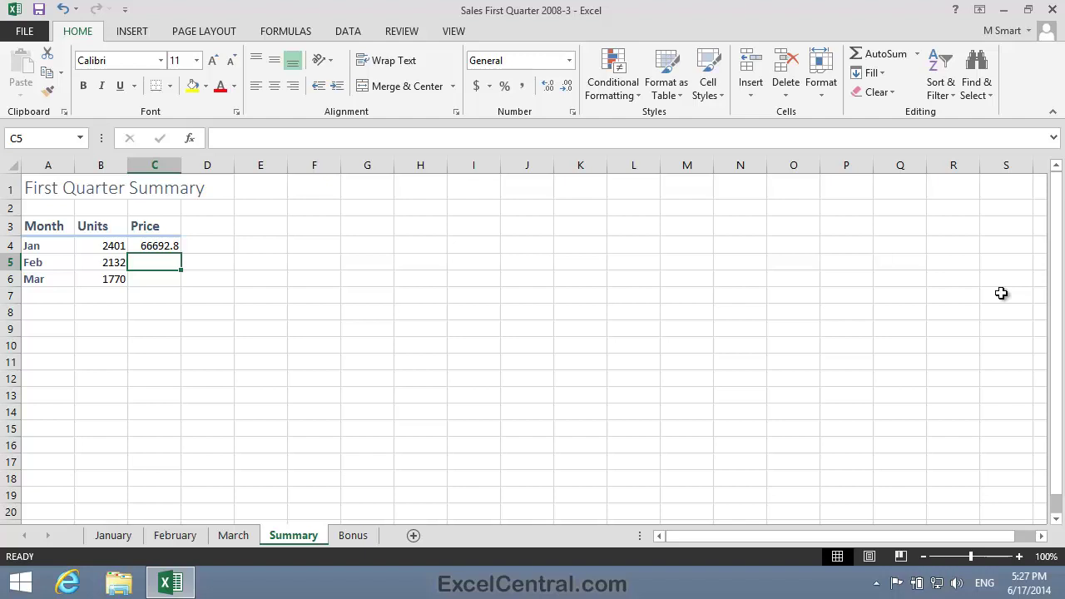
text(=)
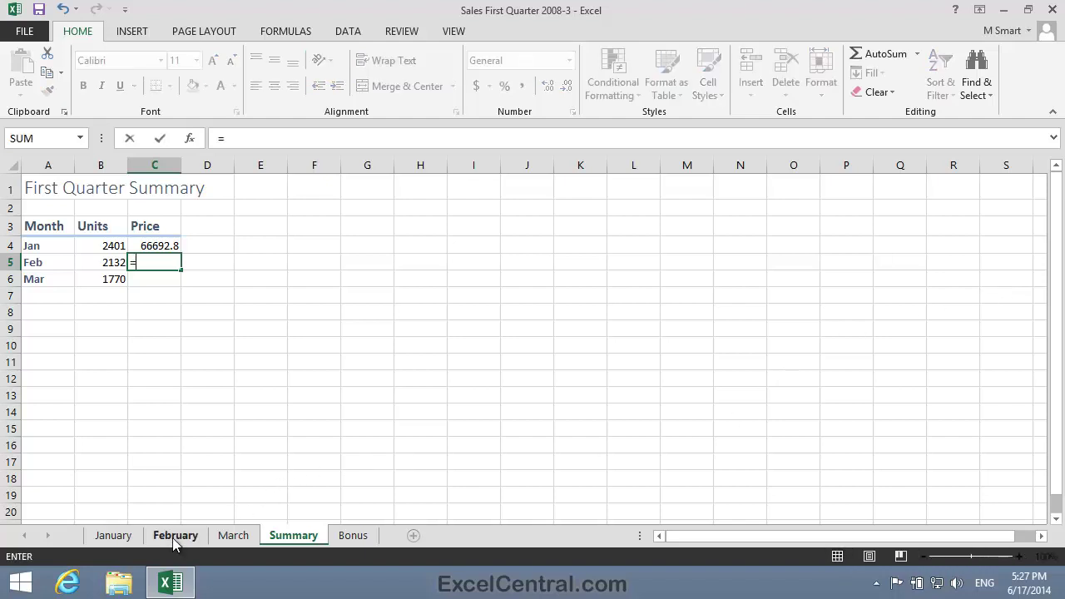
click(173, 536)
click(869, 499)
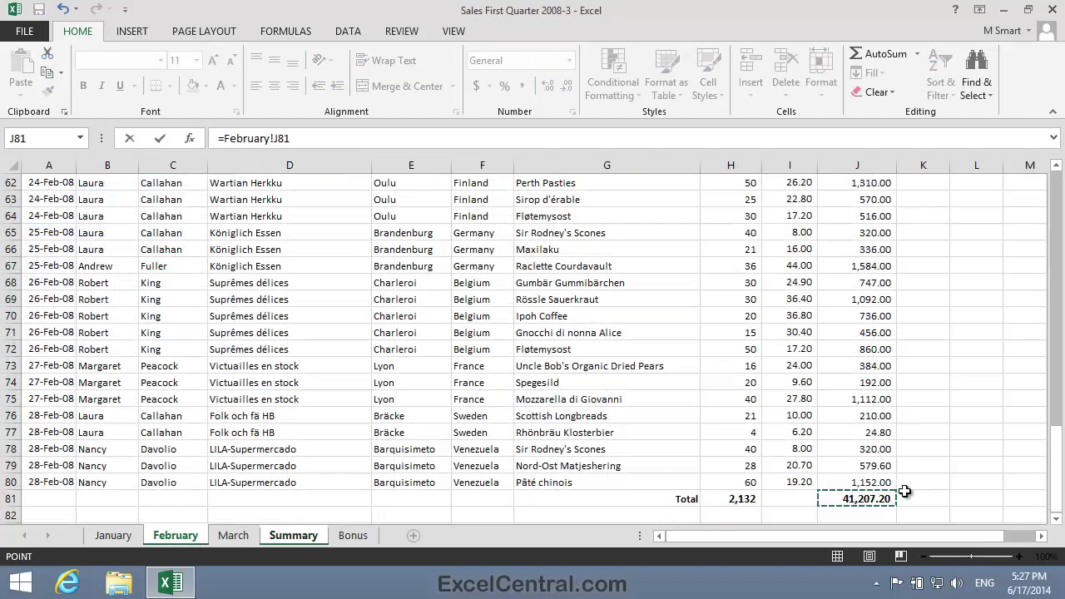
key(Return)
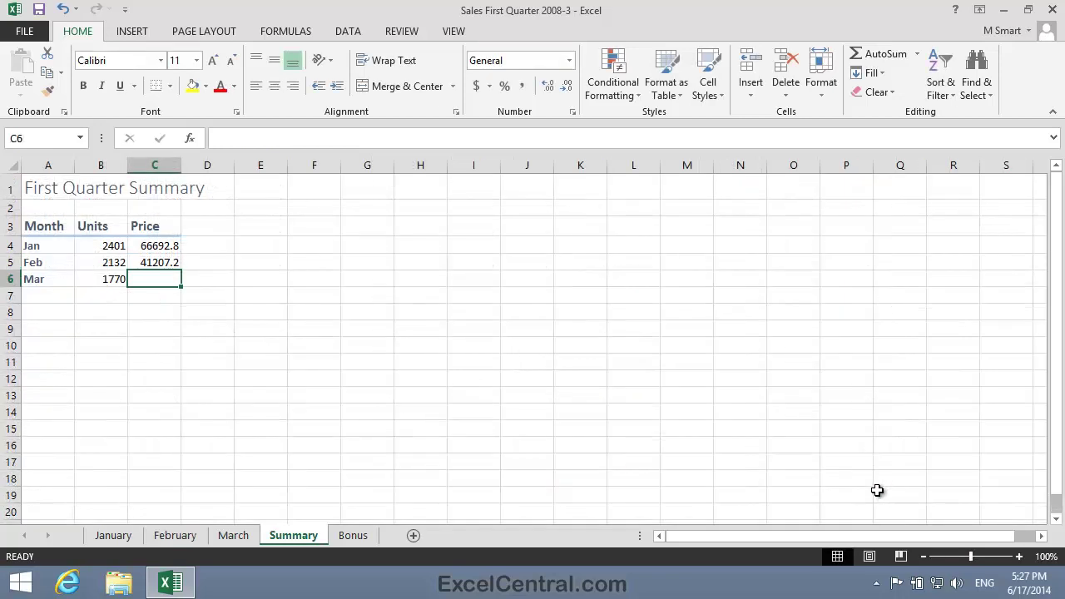
text(=)
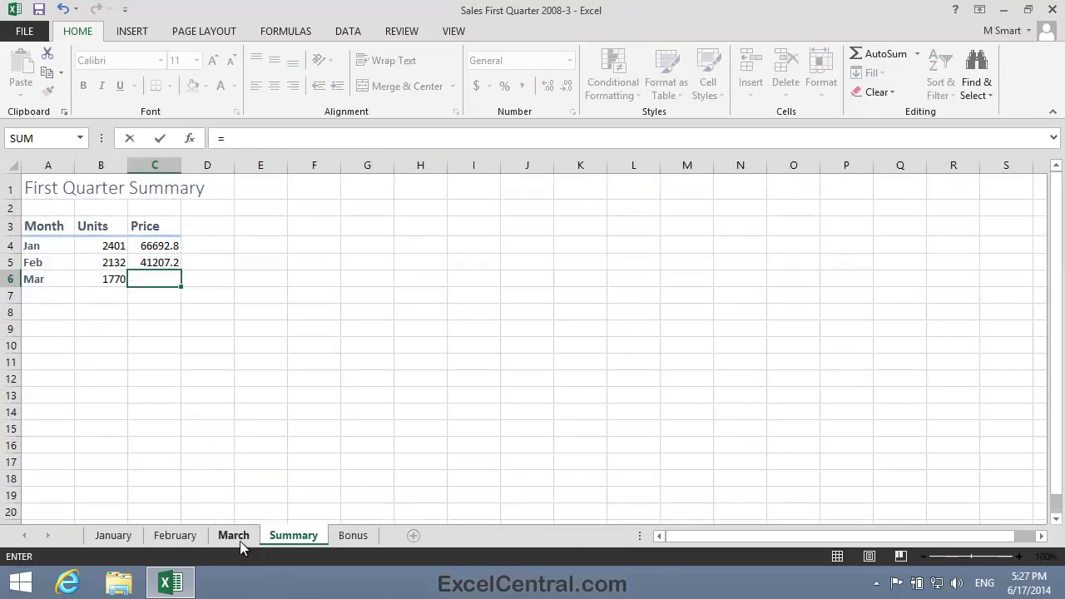
click(239, 537)
click(853, 499)
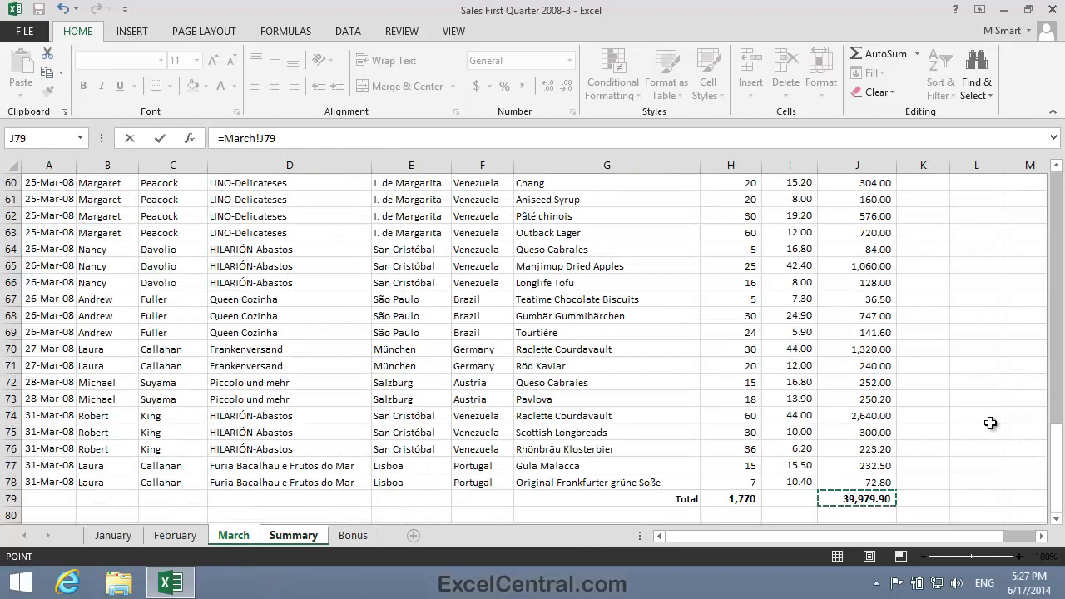
key(Return)
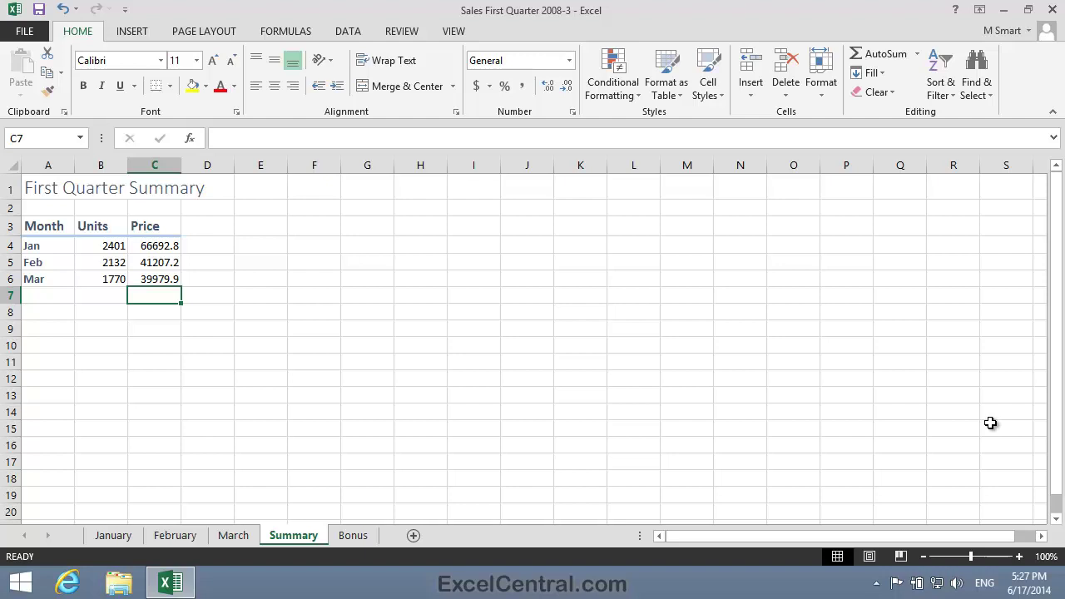
key(Left)
key(Up)
key(Up)
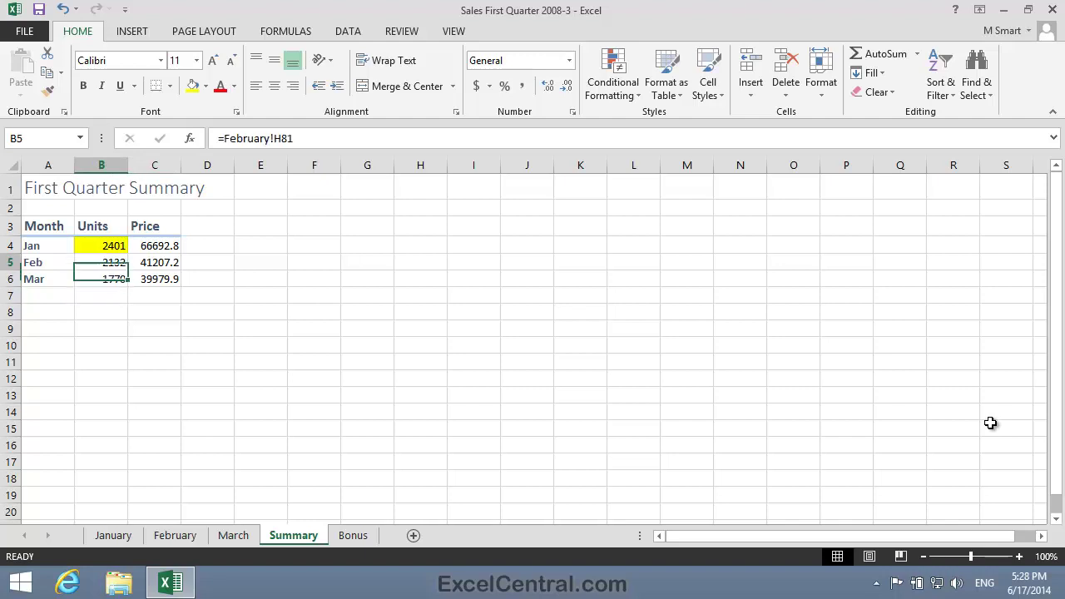
key(Up)
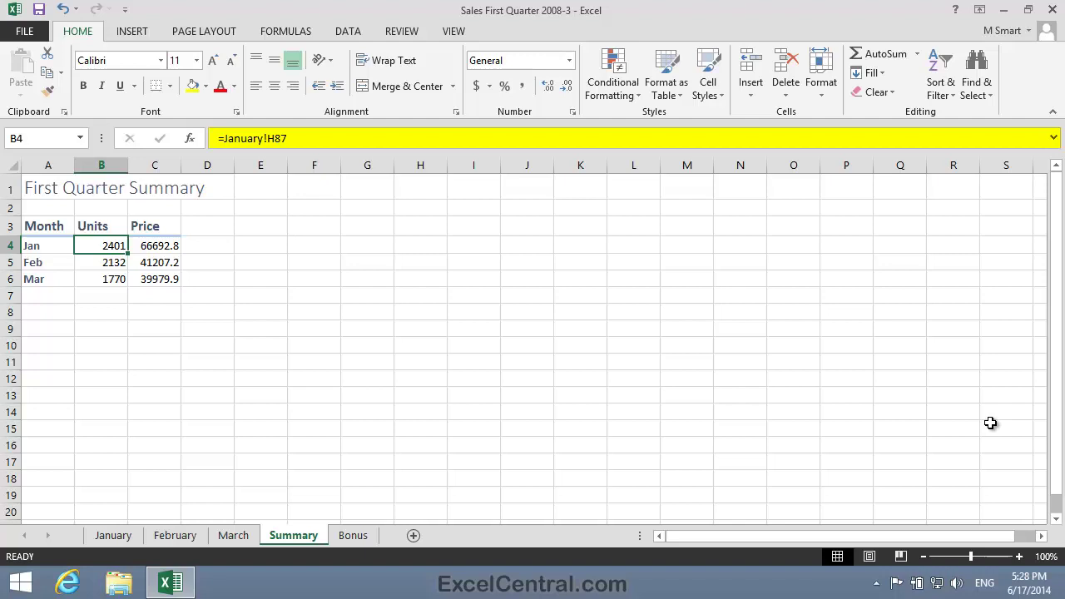
key(Down)
key(Down)
key(Right)
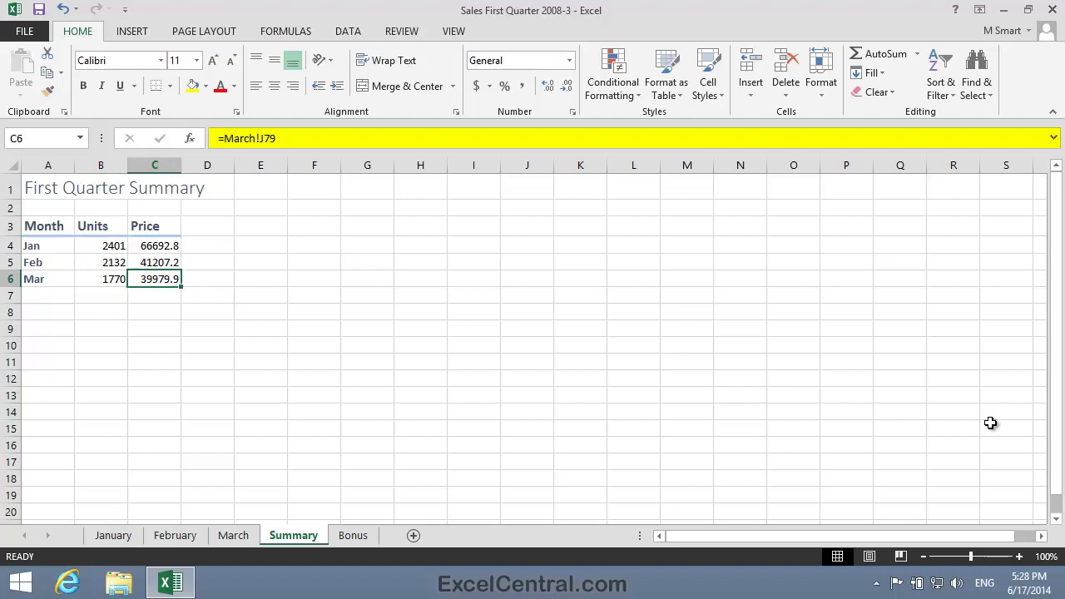
key(Up)
key(Up)
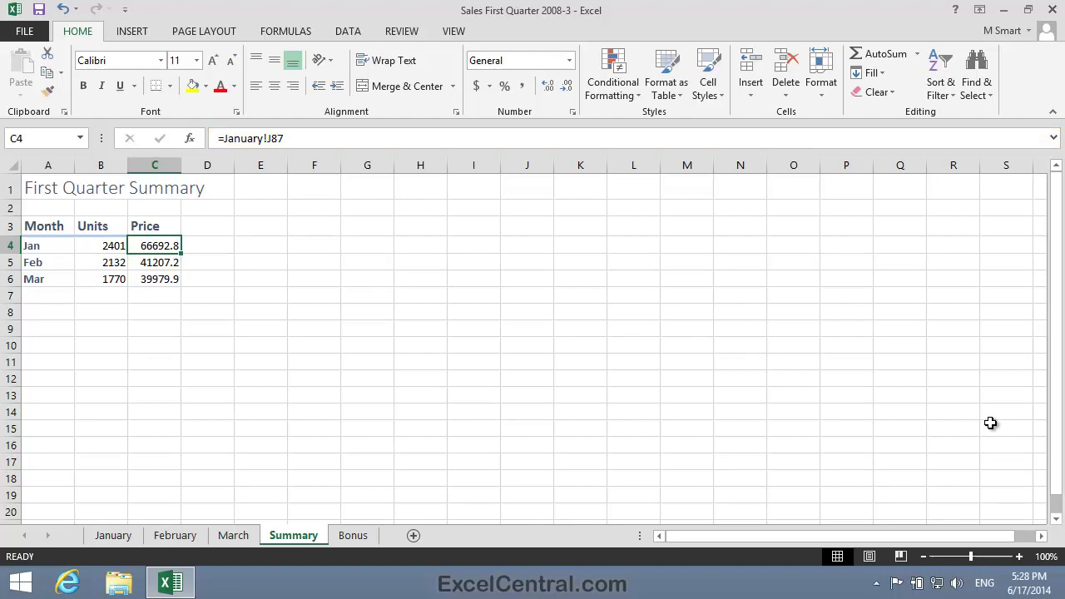
key(Right)
key(Right)
key(Right)
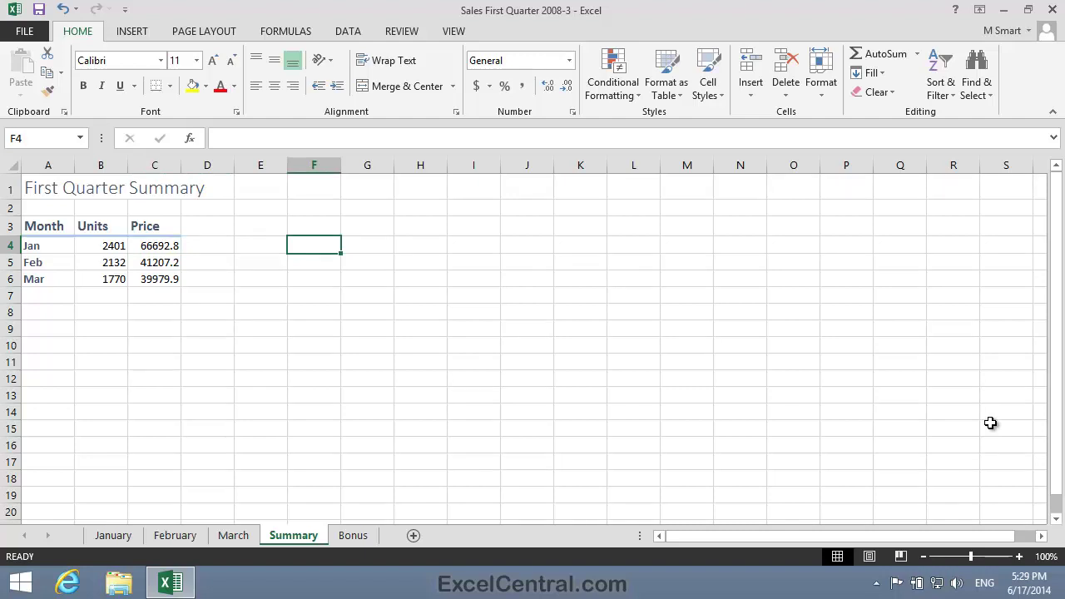
text(Januar)
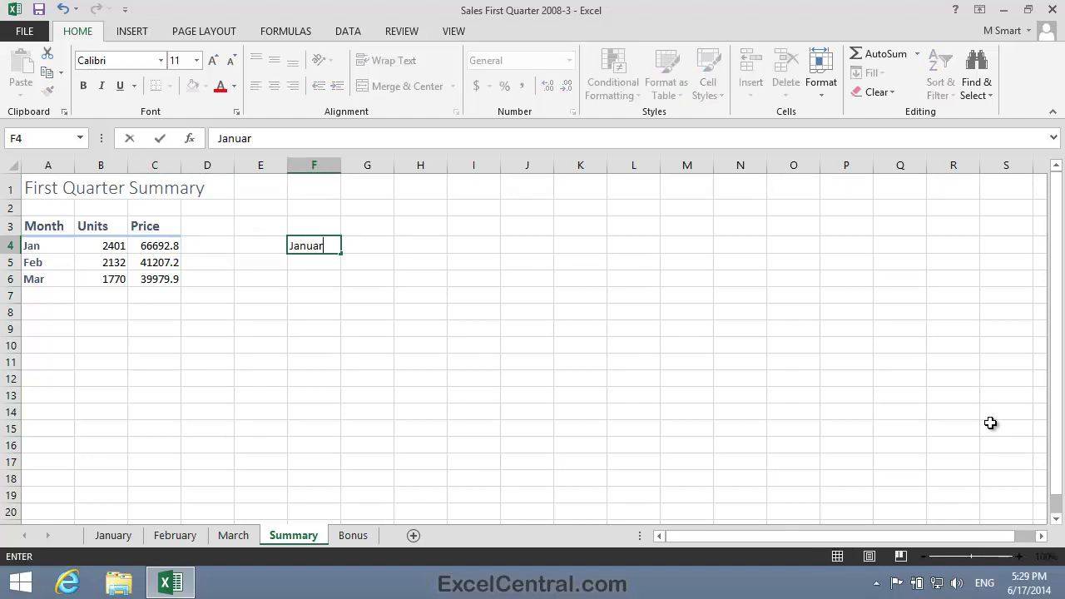
text(y Sales)
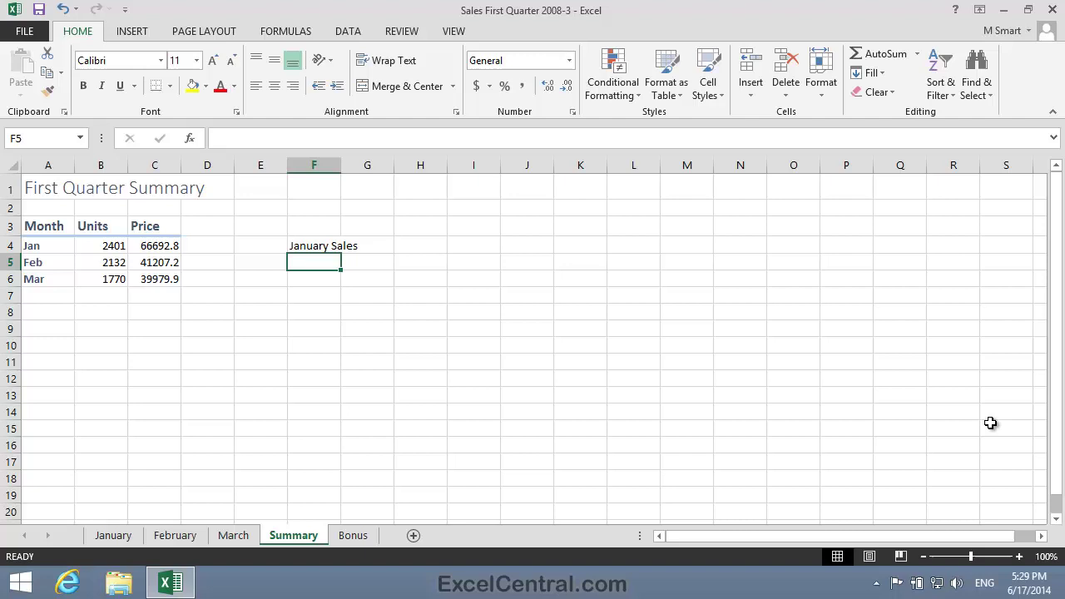
key(Down)
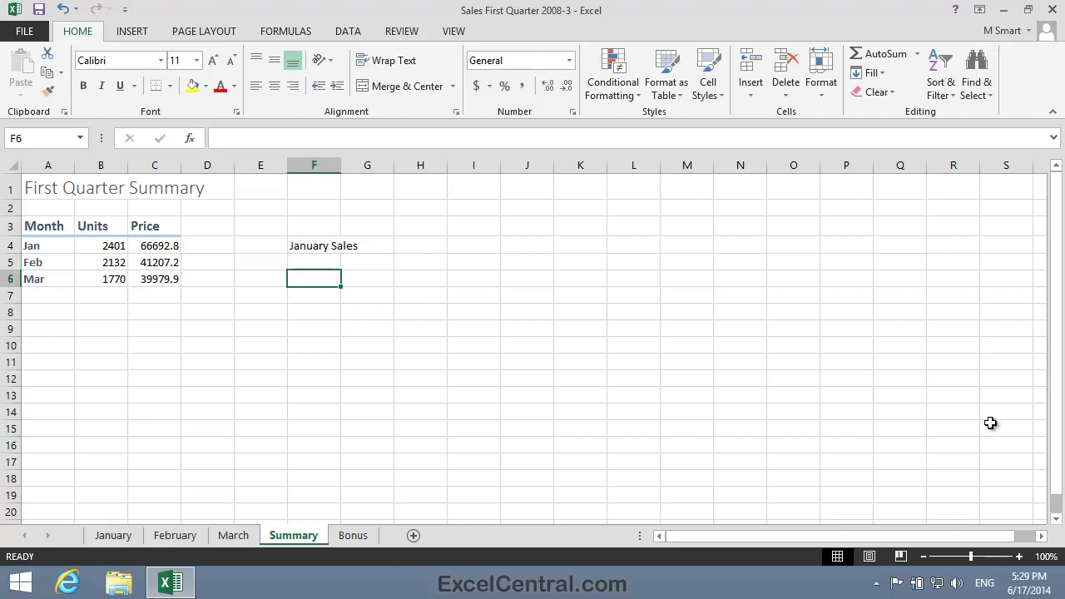
text(=)
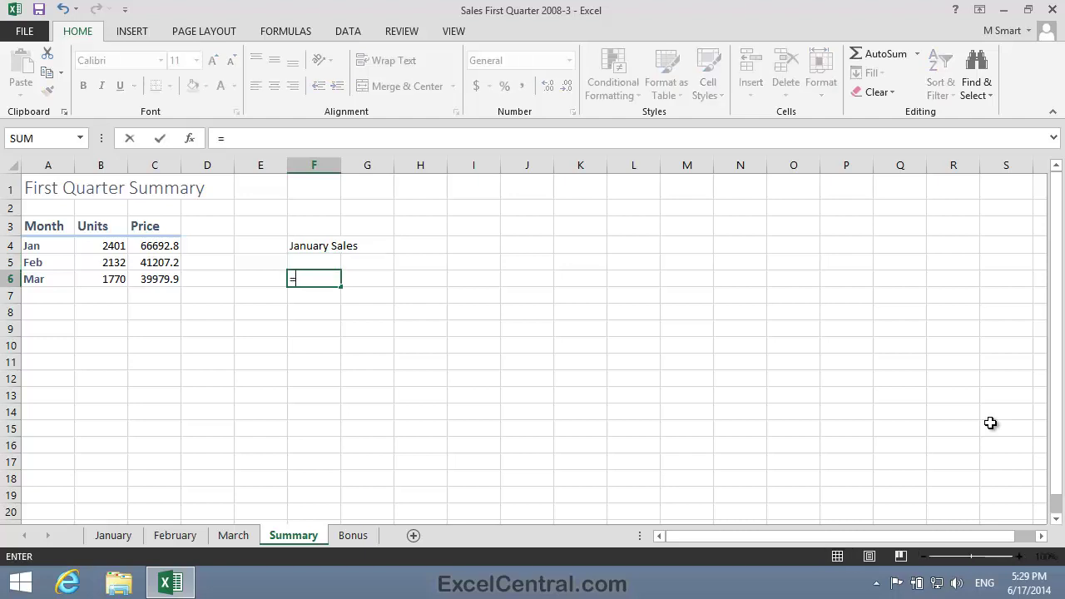
text('January Sale)
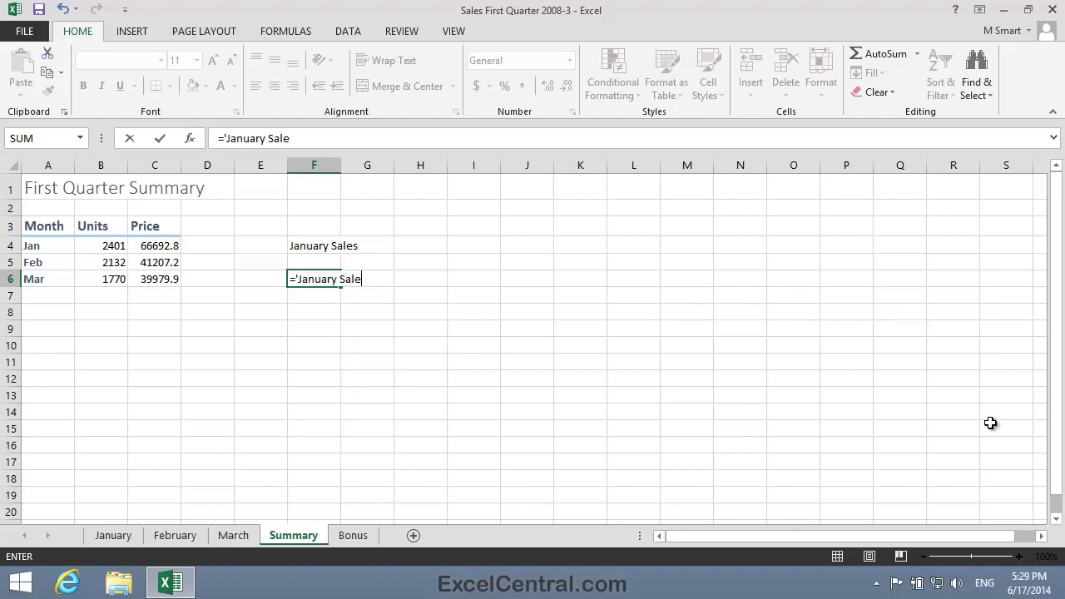
text(s'!A1)
key(Escape)
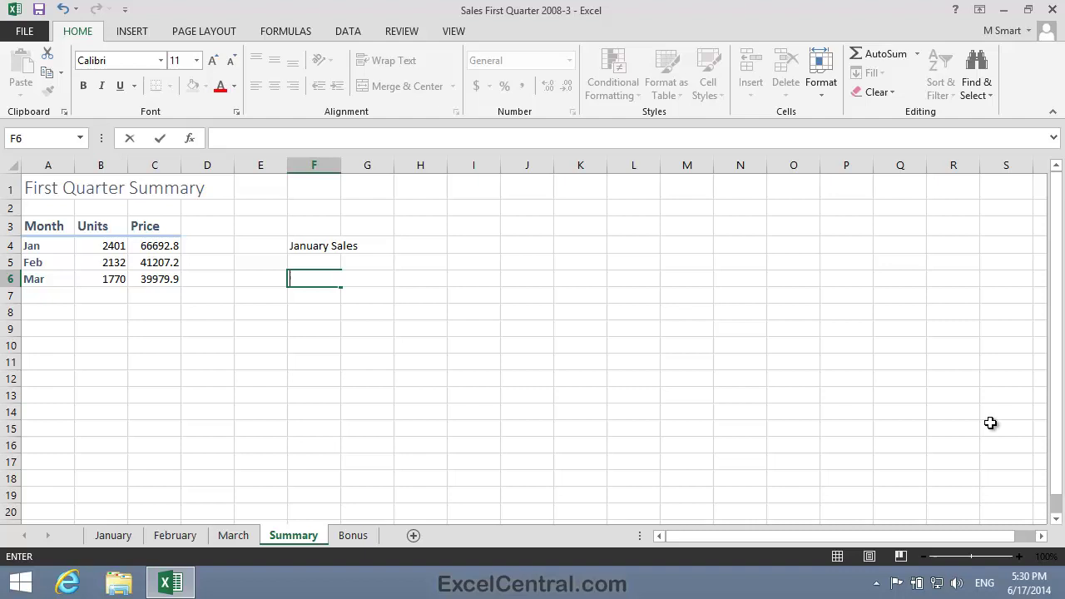
text(JanuarySales)
key(Return)
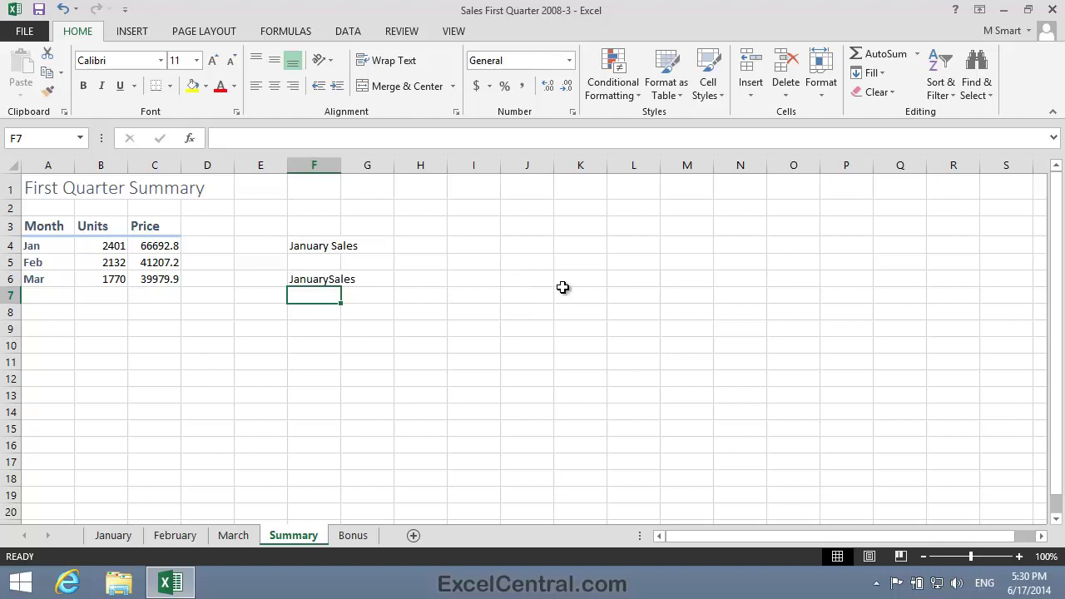
right_click(322, 165)
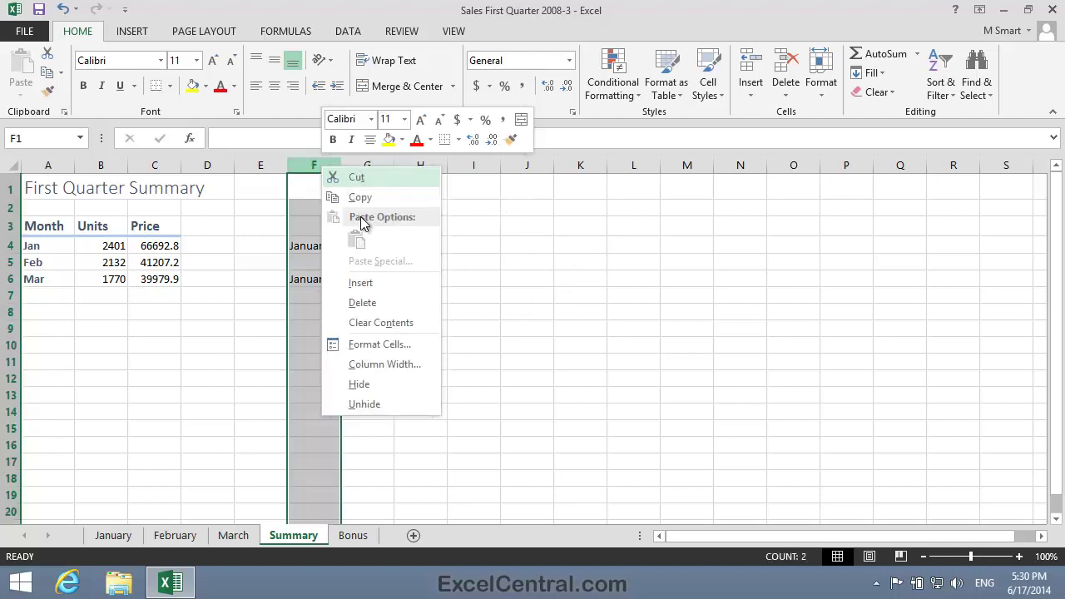
click(379, 302)
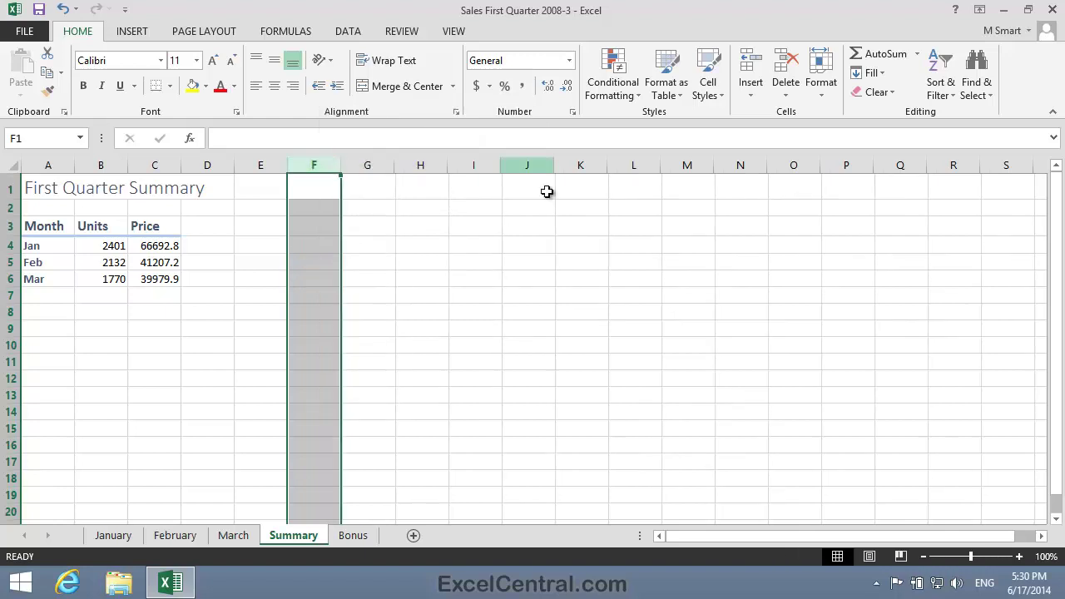
click(507, 313)
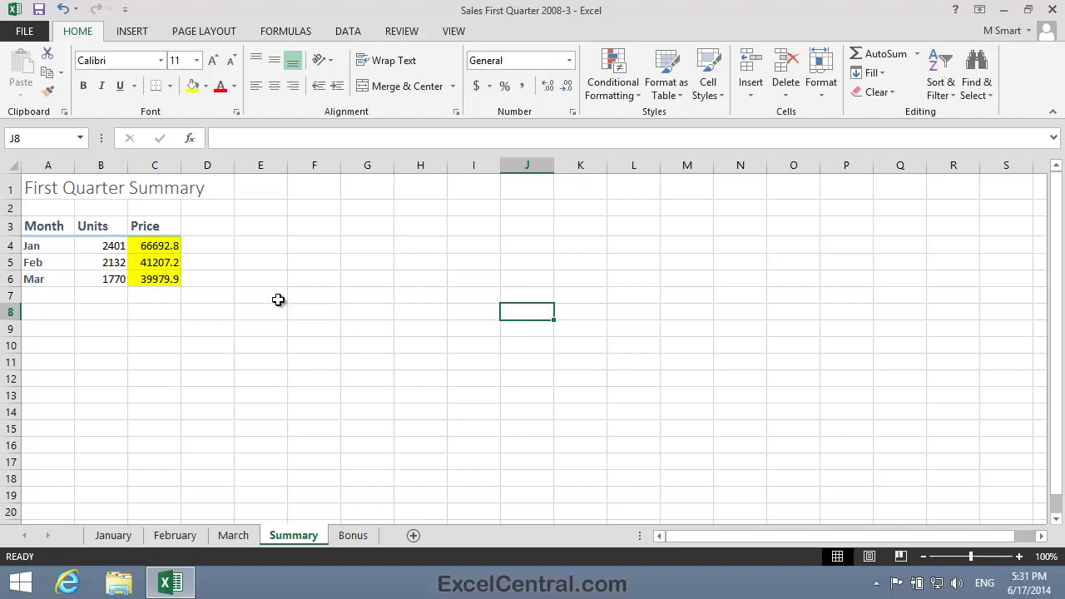
- Apply Comma Style to the Price values C4:C6 so they read 66,692.80, 41,207.20 and 39,979.90
drag(158, 247, 157, 280)
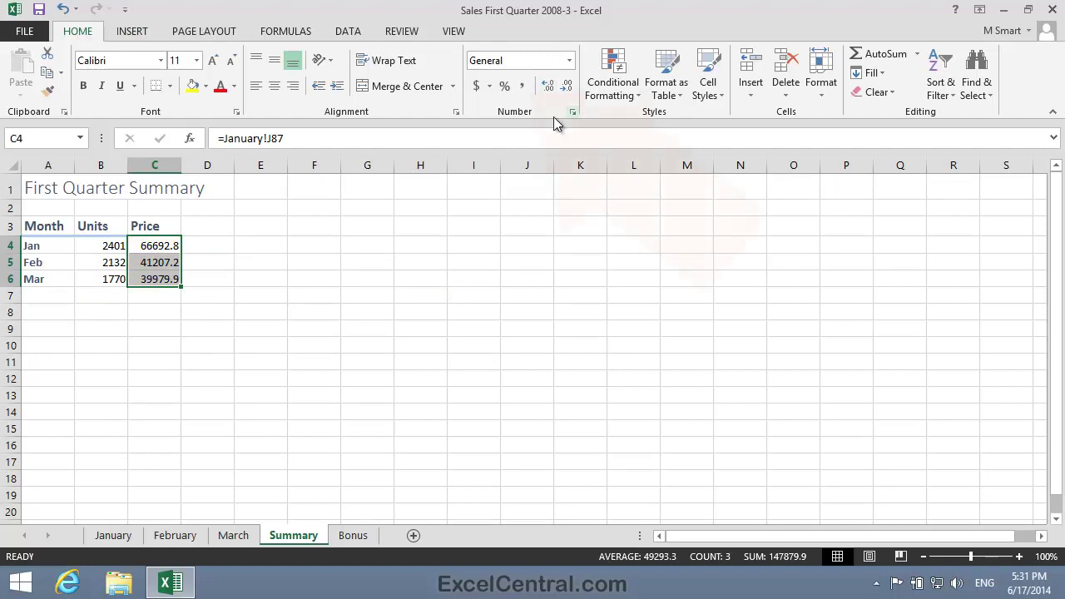
click(522, 85)
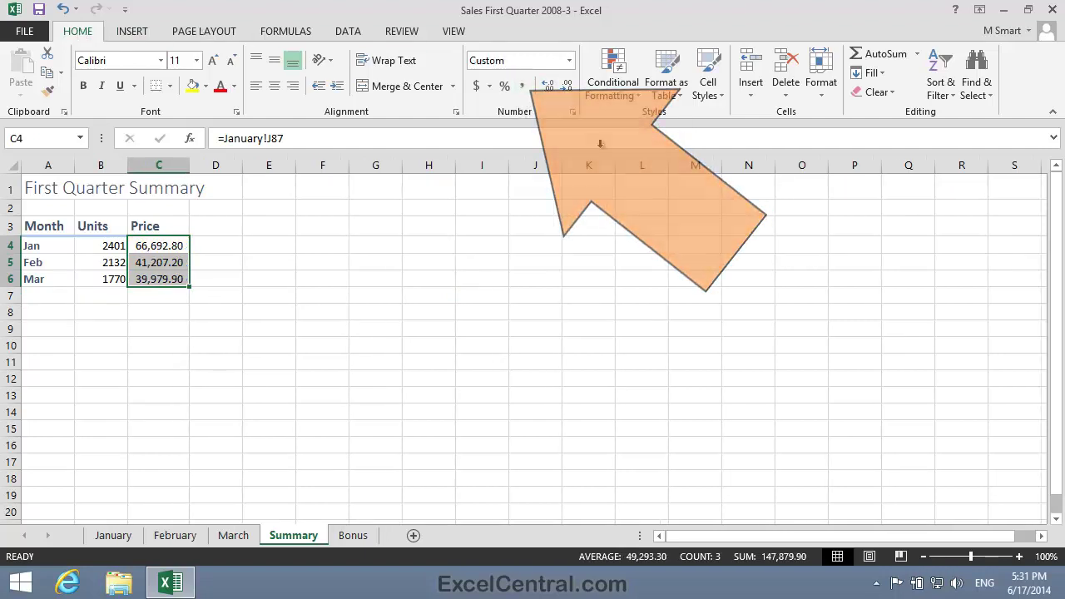
click(368, 309)
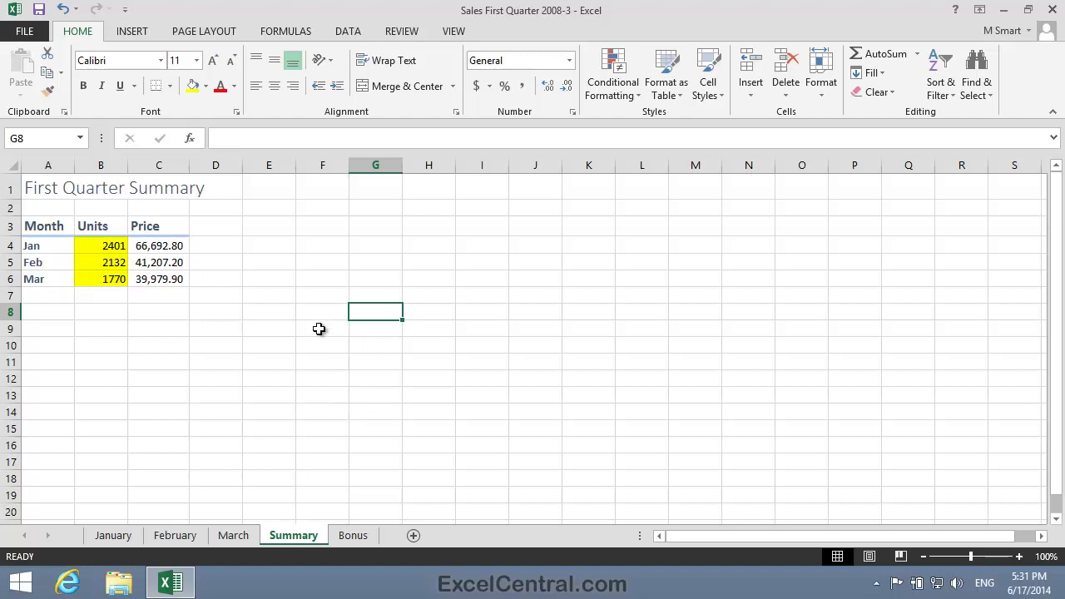
- Apply the Comma [0] cell style to Units B4:B6 so they read 2,401, 2,132 and 1,770
click(109, 246)
drag(105, 259, 107, 278)
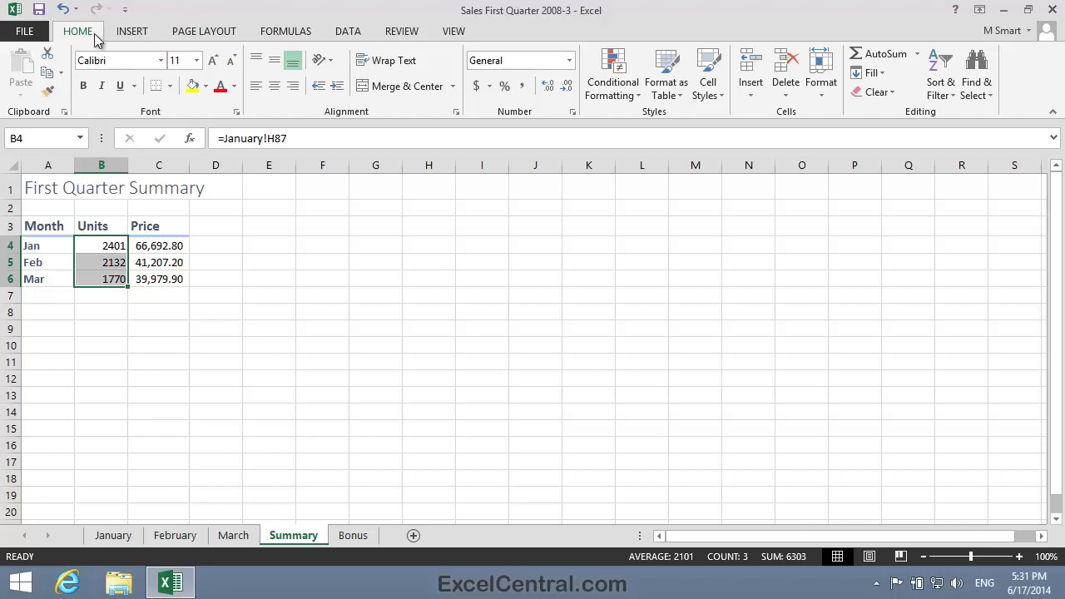
click(713, 98)
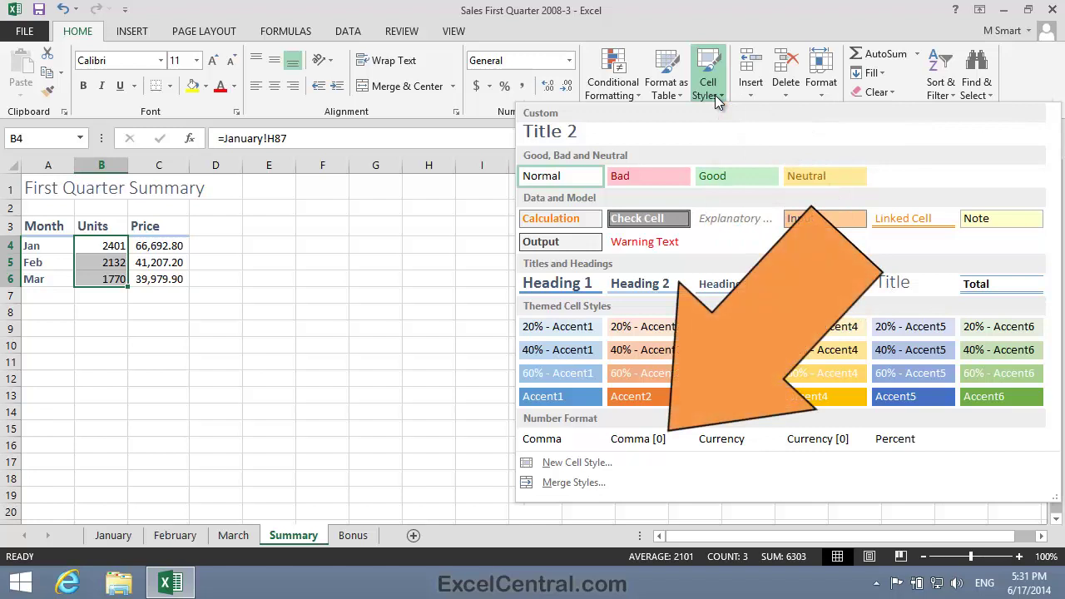
click(649, 440)
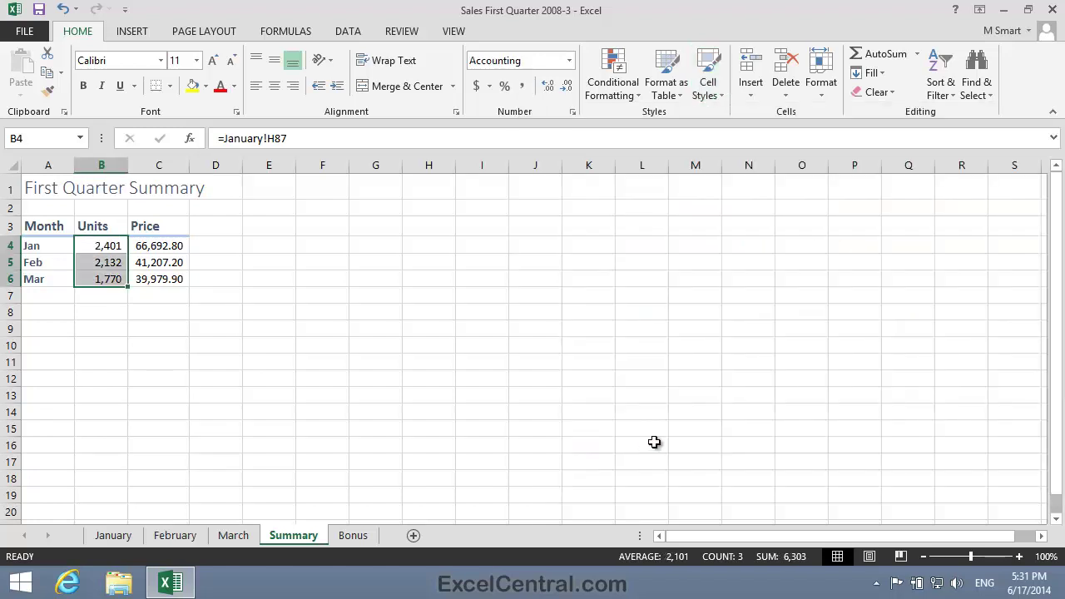
click(392, 329)
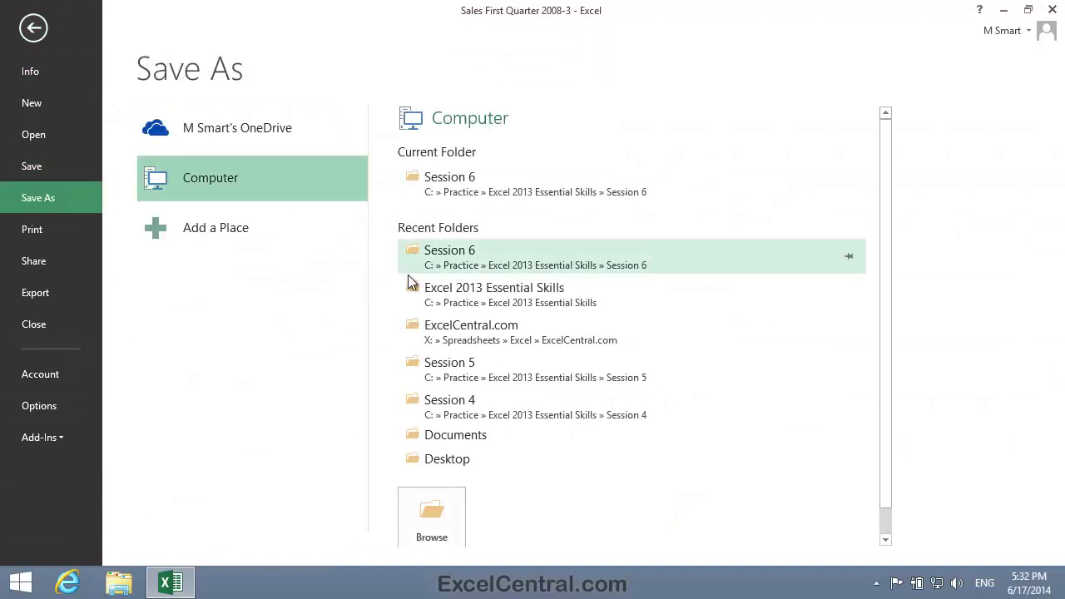
- In Save As, change the file name to Sales First Quarter 2008-4
click(431, 512)
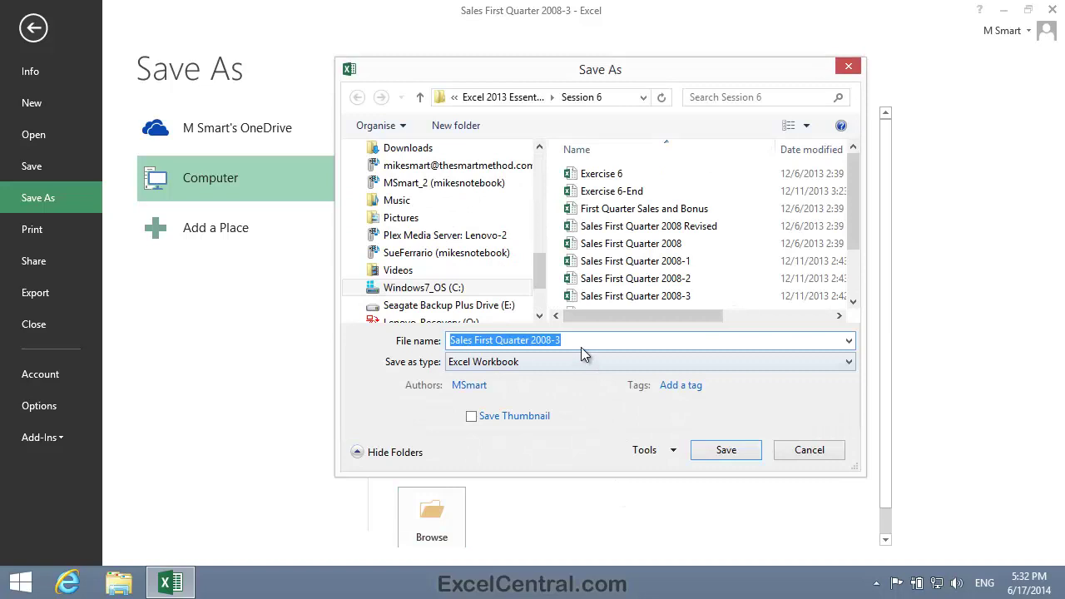
click(574, 341)
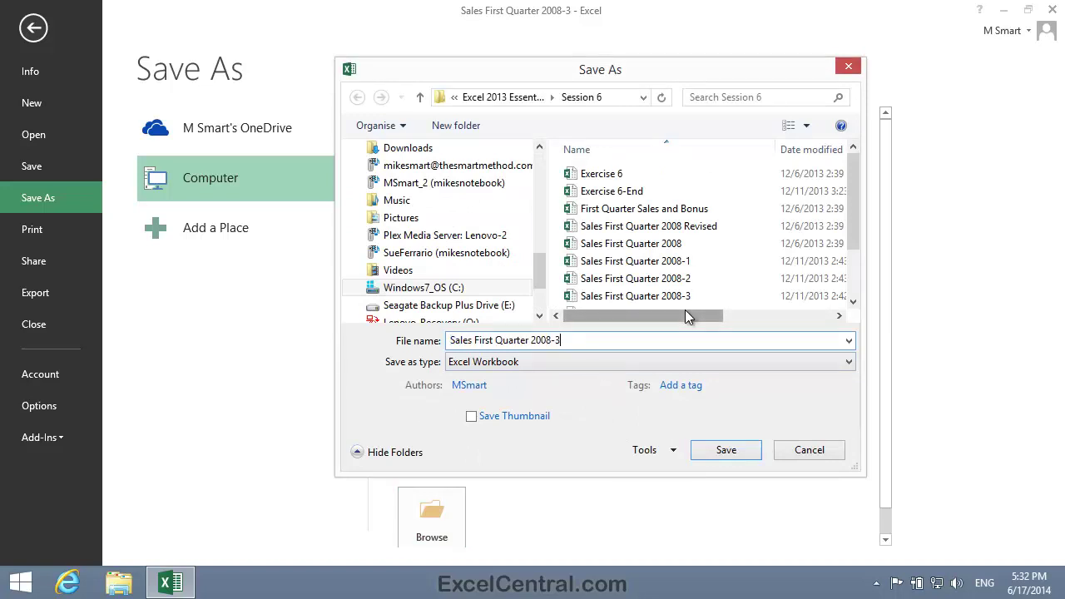
key(BackSpace)
text(4)
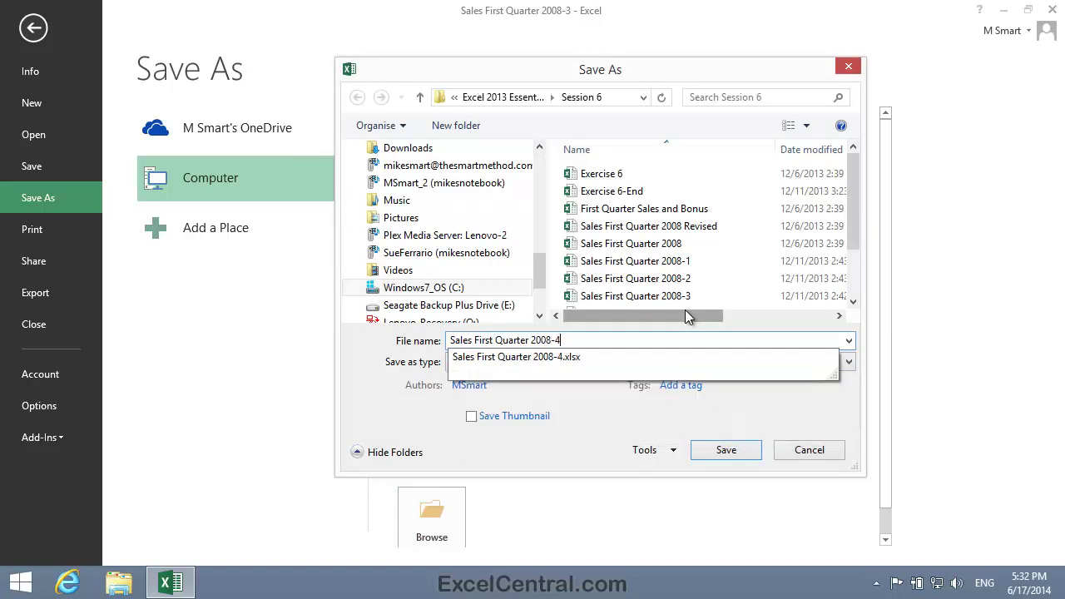
- Save the workbook in the Excel 2013 Essential Skills folder
click(507, 97)
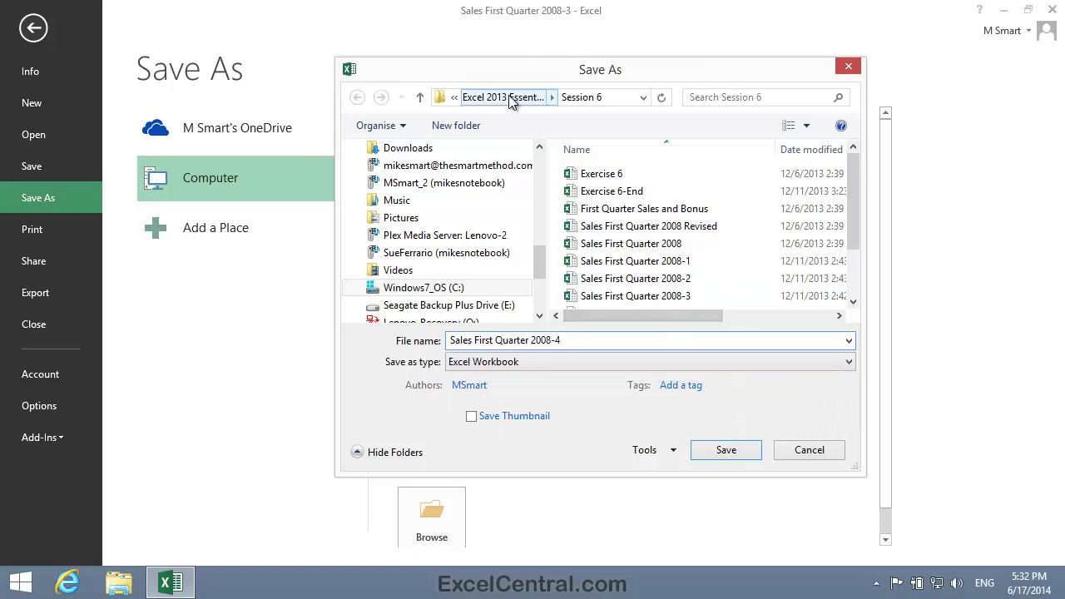
click(509, 97)
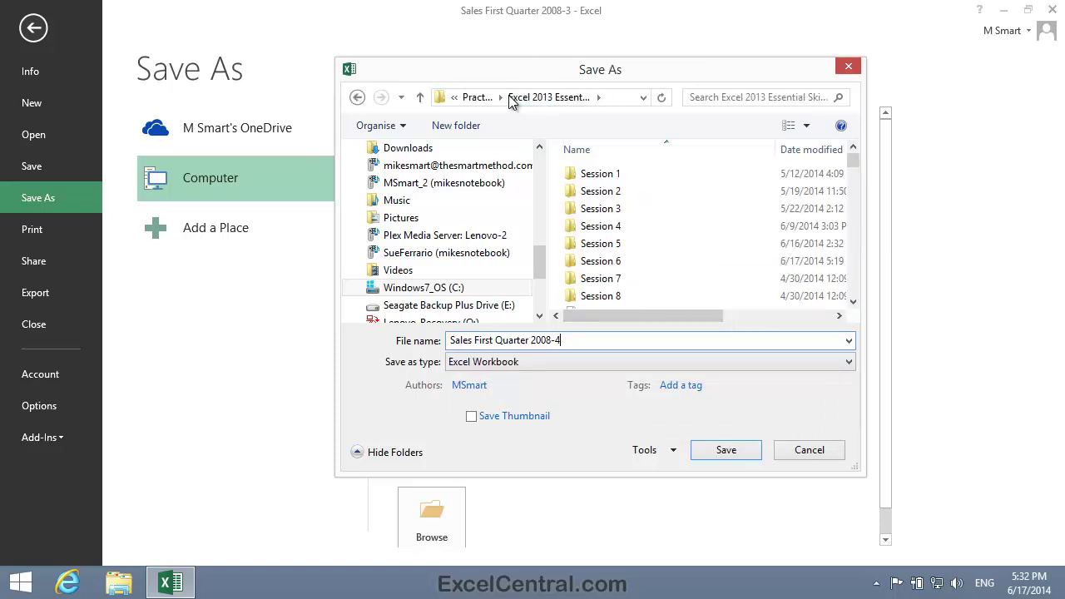
click(726, 450)
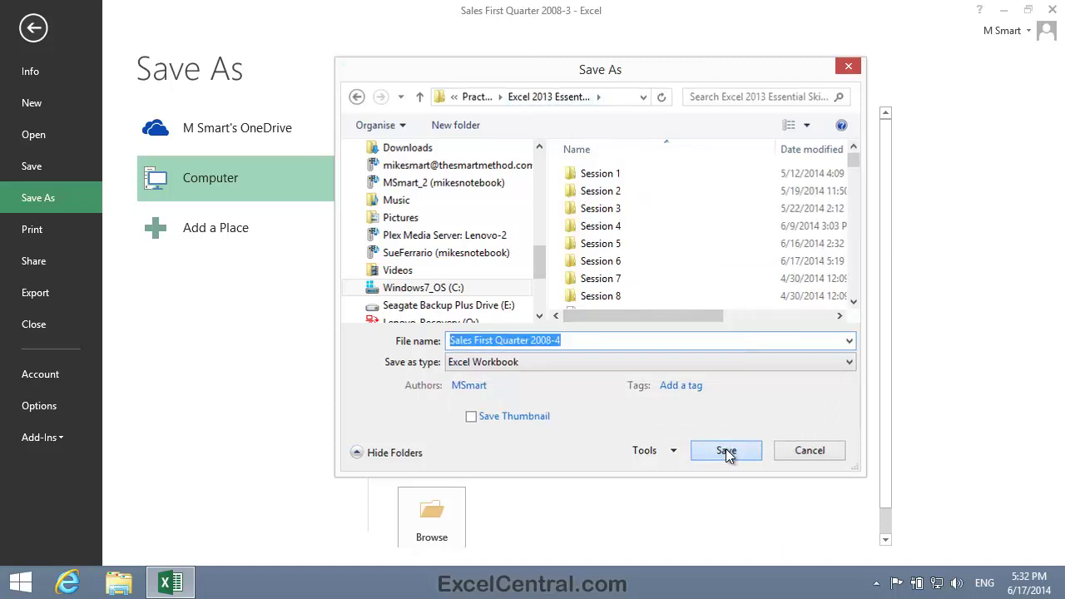